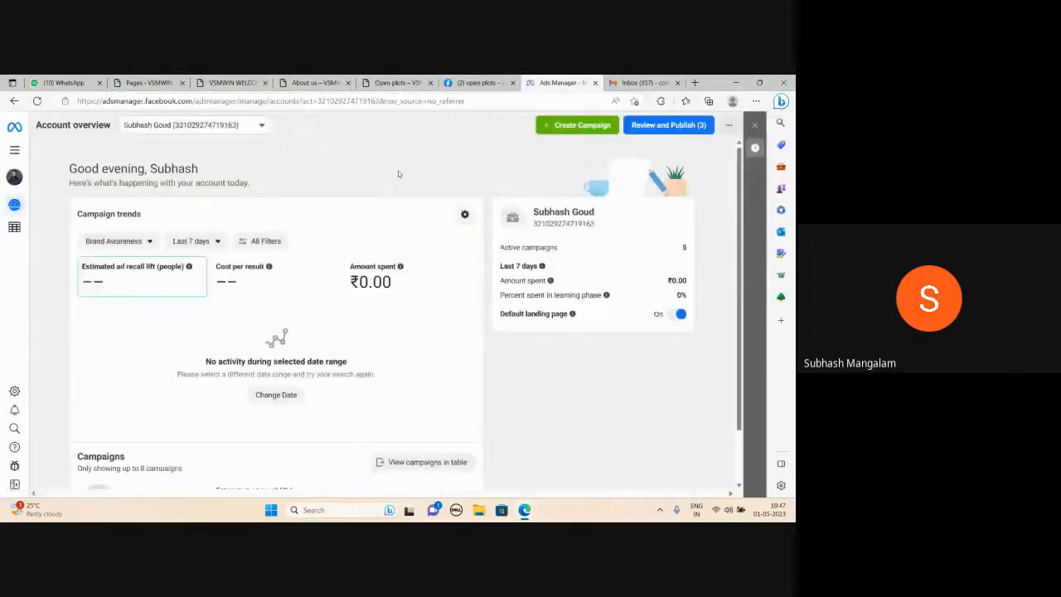
# Start creating a new campaign with the Leads objective
pyautogui.click(567, 131)
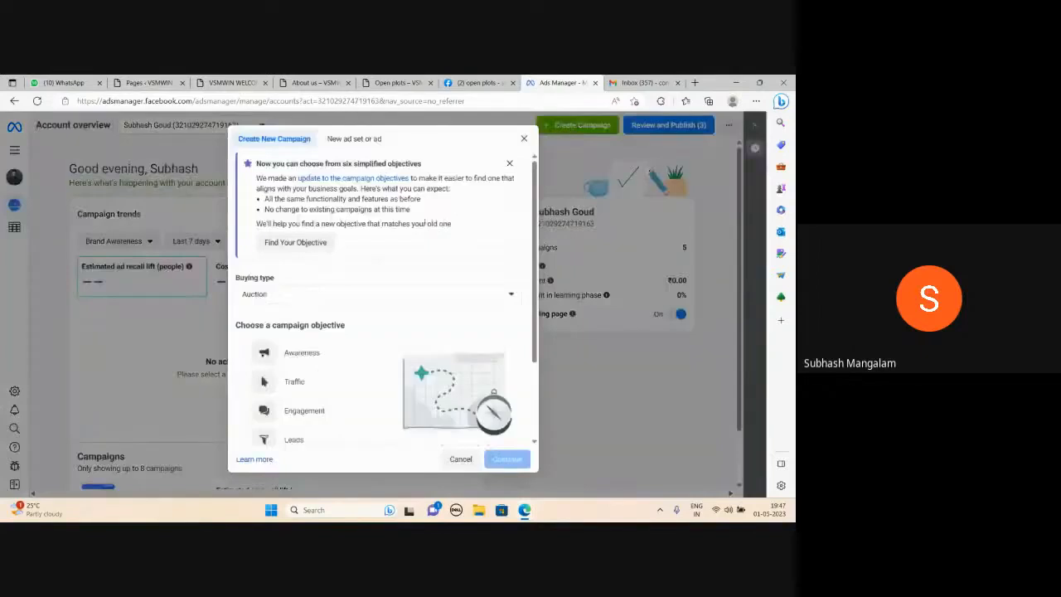
pyautogui.scroll(-1, 311, 316)
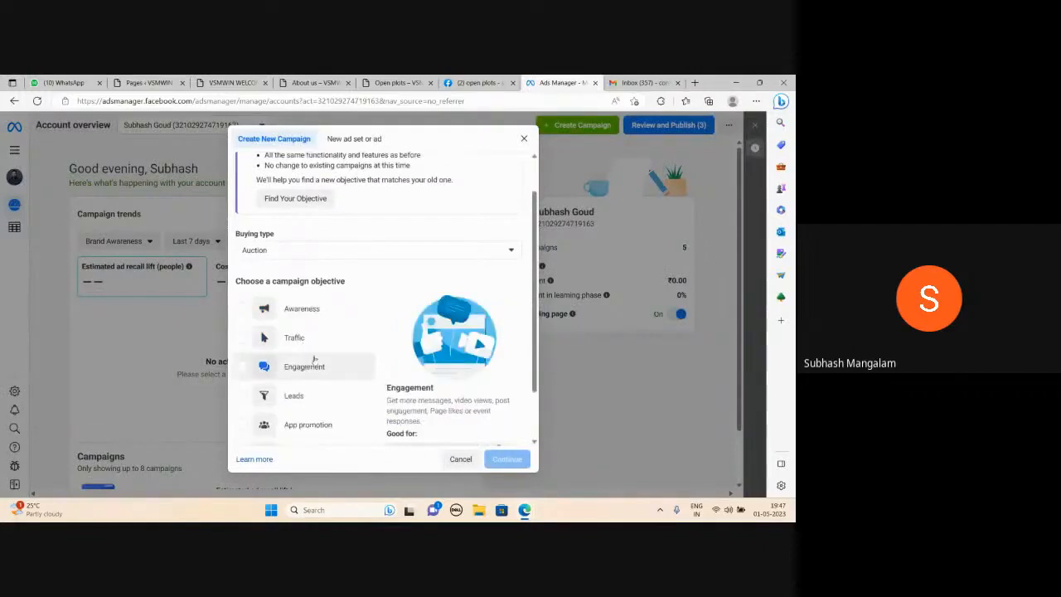
pyautogui.scroll(-2, 306, 365)
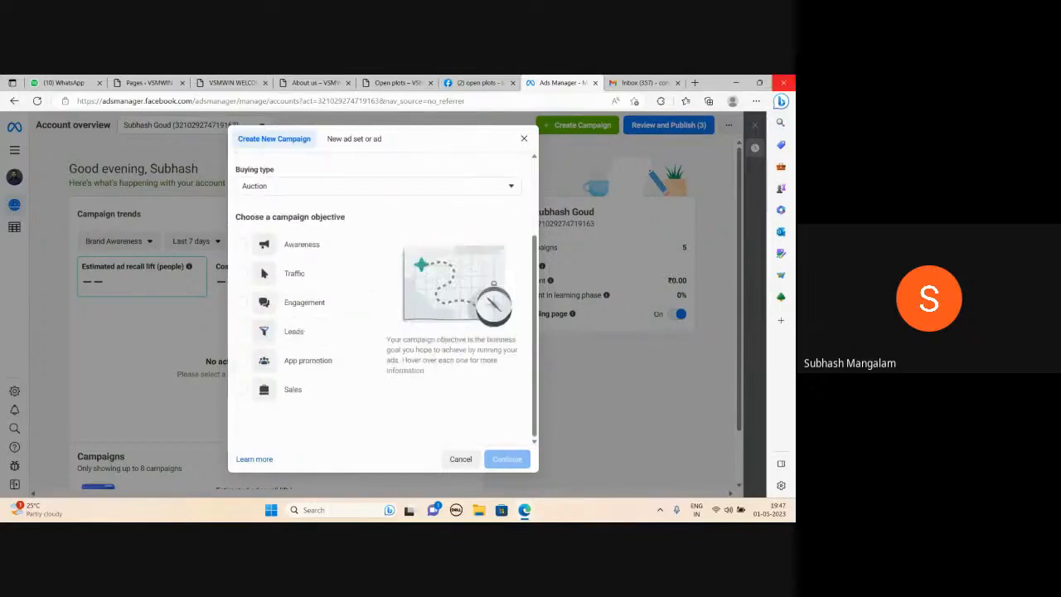
pyautogui.moveTo(302, 340)
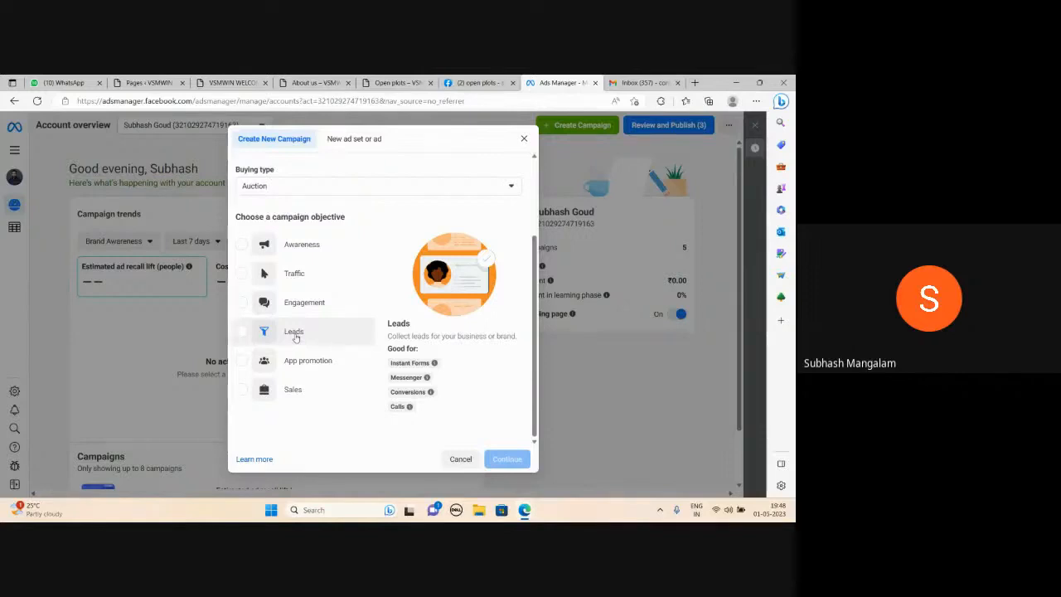
pyautogui.click(295, 333)
pyautogui.click(496, 462)
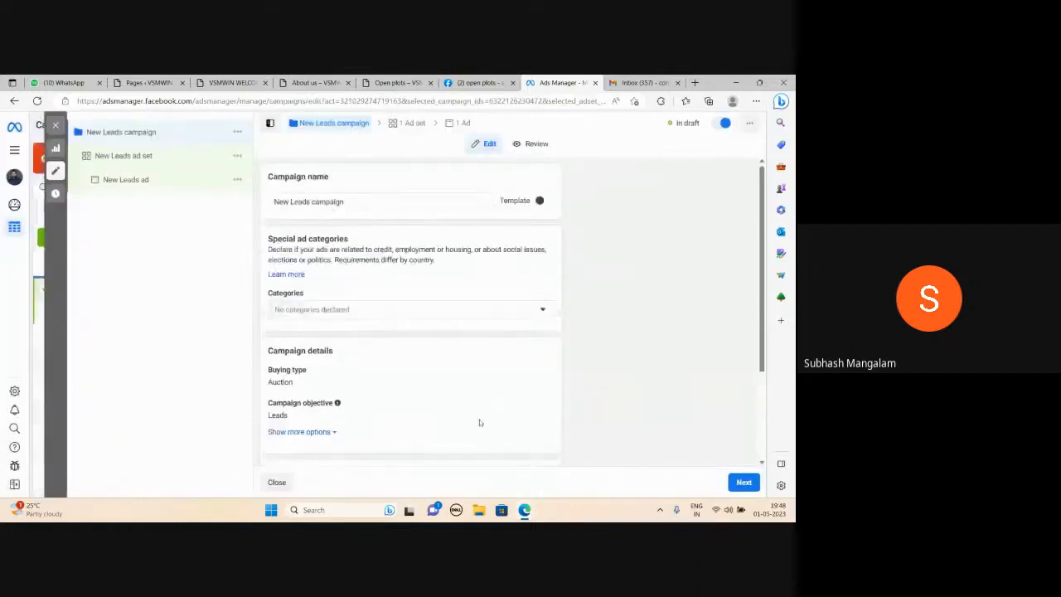
# Rename the campaign to "Lead Campaign" and continue to the ad set settings
pyautogui.tripleClick(350, 204)
pyautogui.write('Lead Campaign')
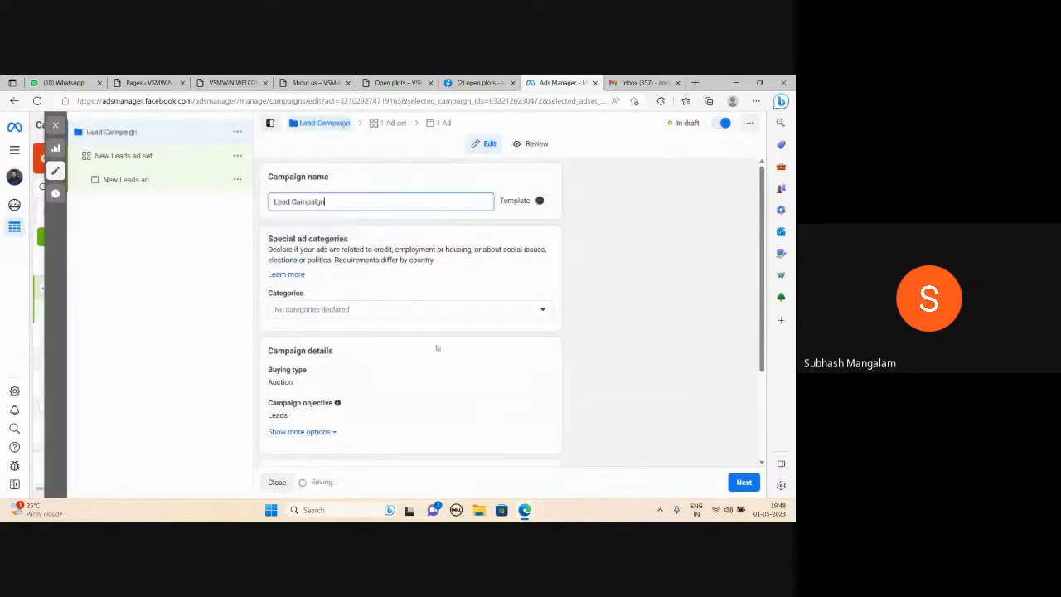
pyautogui.scroll(-2, 538, 348)
pyautogui.click(743, 482)
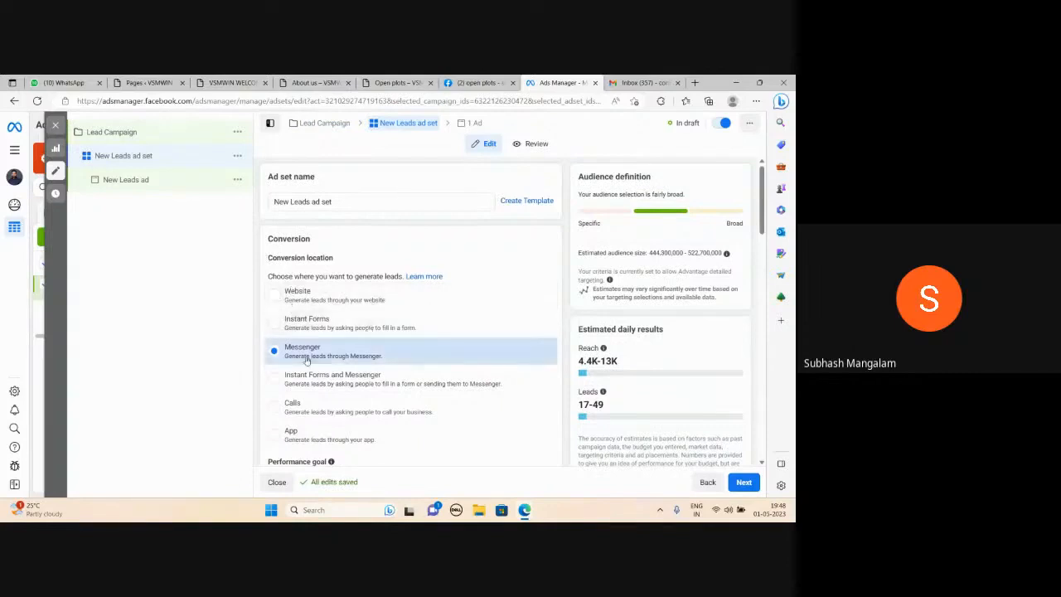
# Set the ad set's conversion location to Instant Forms
pyautogui.scroll(-1, 305, 359)
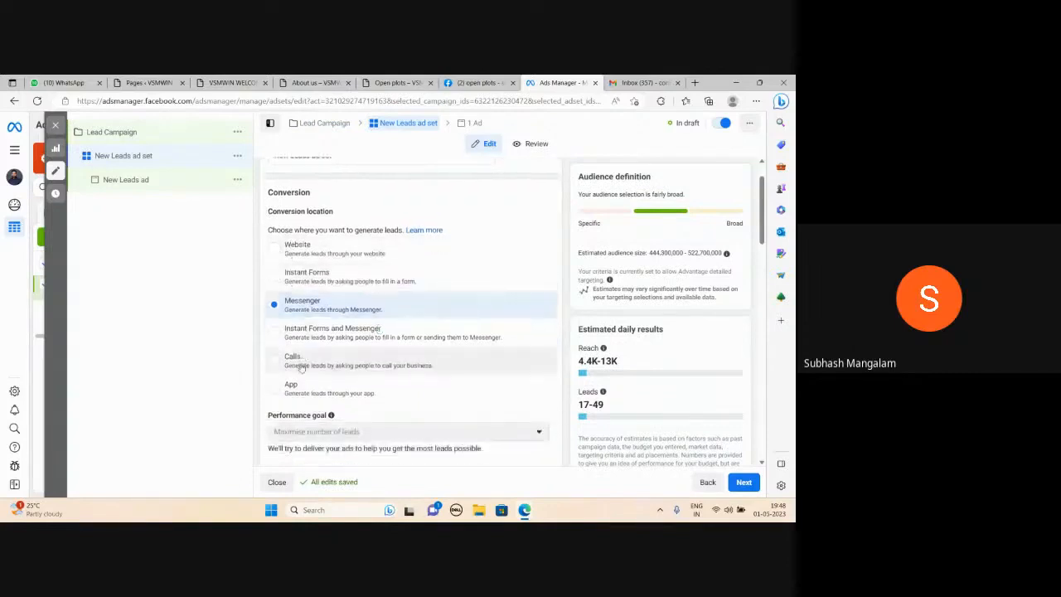
pyautogui.click(276, 281)
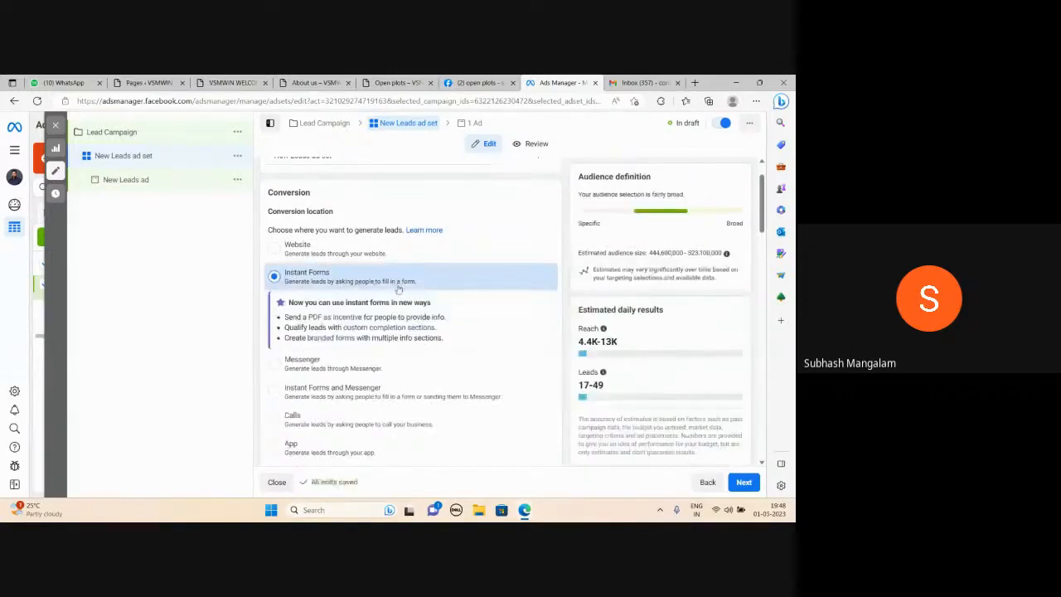
pyautogui.moveTo(603, 328)
pyautogui.scroll(-4, 468, 199)
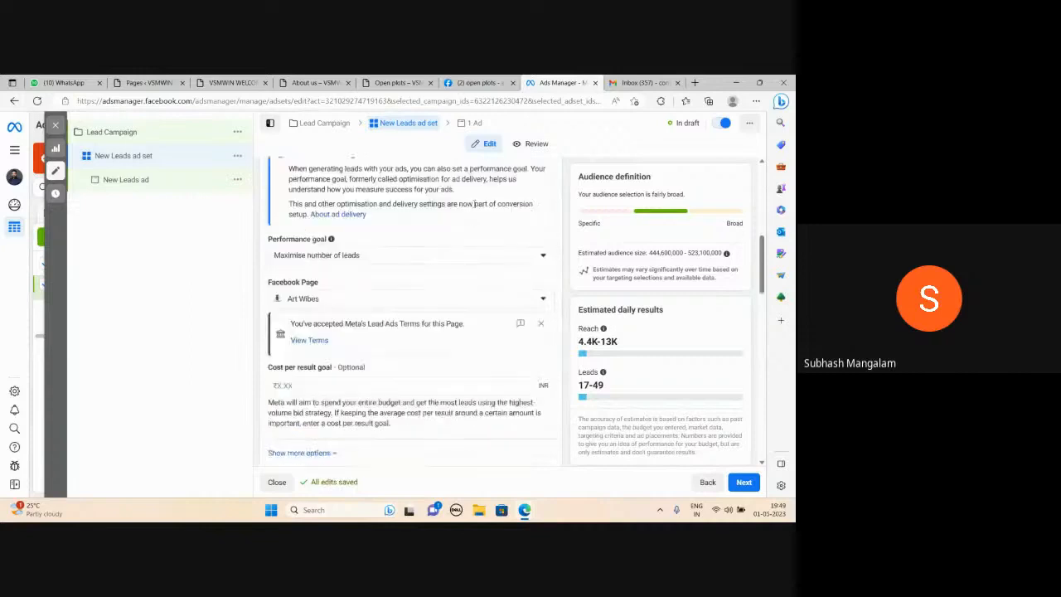
# Open and read the Lead Ads Terms for the Art Wibes page, then dismiss the accepted-terms notice
pyautogui.moveTo(325, 281)
pyautogui.click(308, 341)
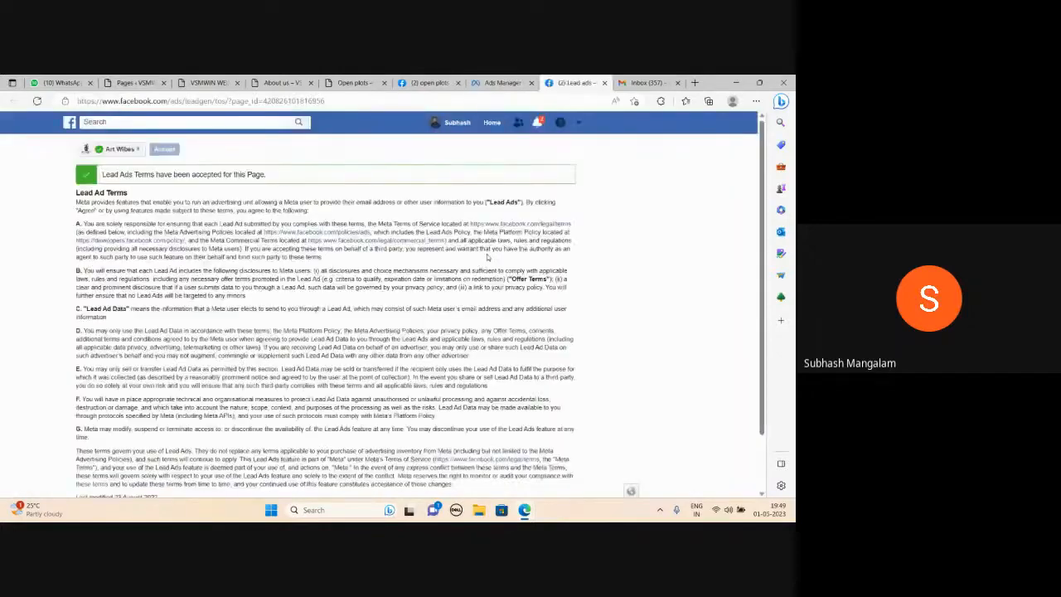
pyautogui.scroll(-2, 273, 260)
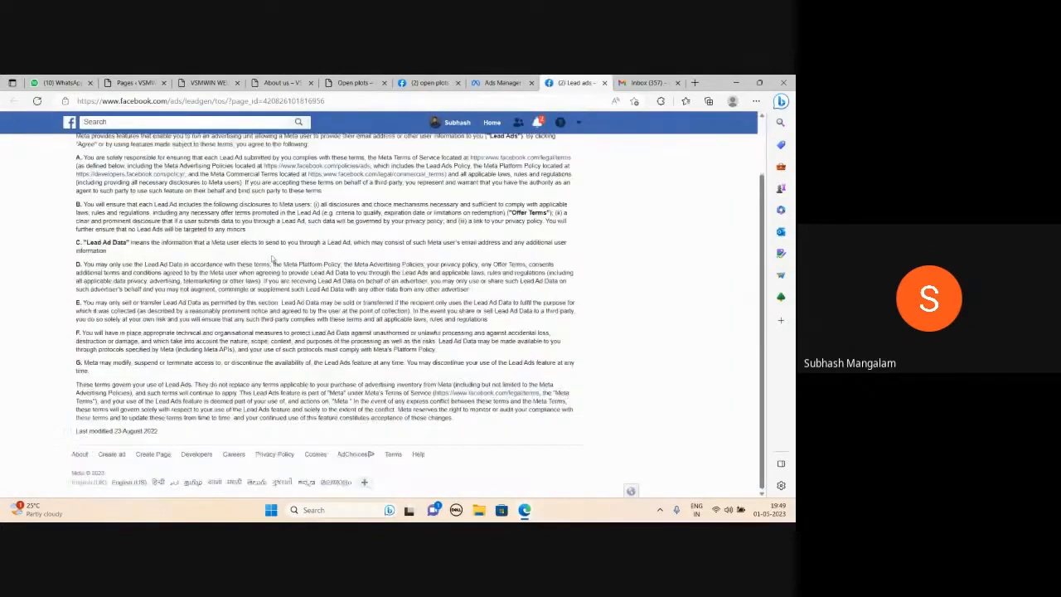
pyautogui.click(499, 82)
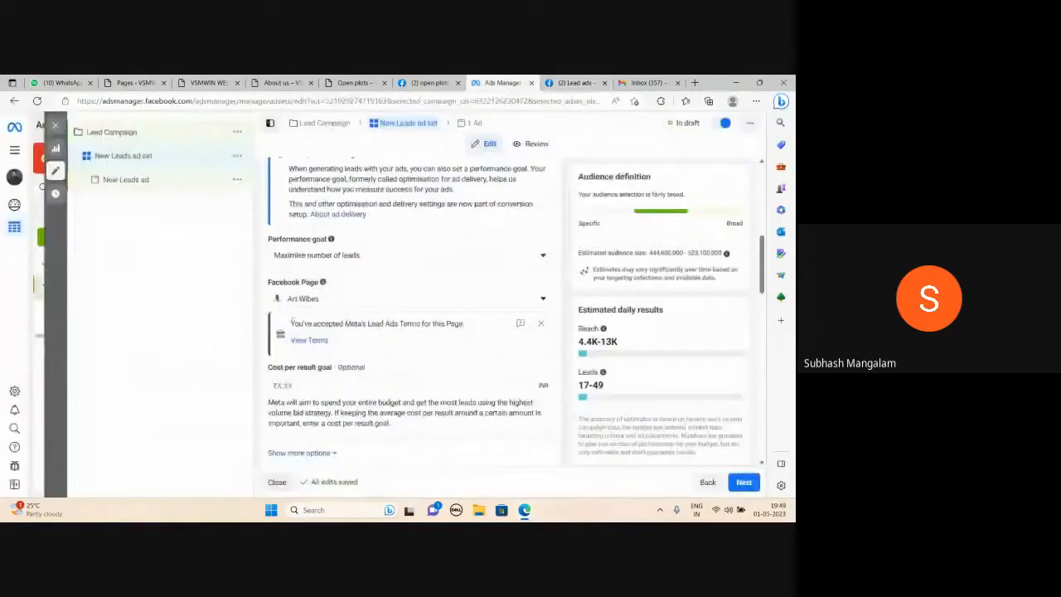
pyautogui.click(540, 323)
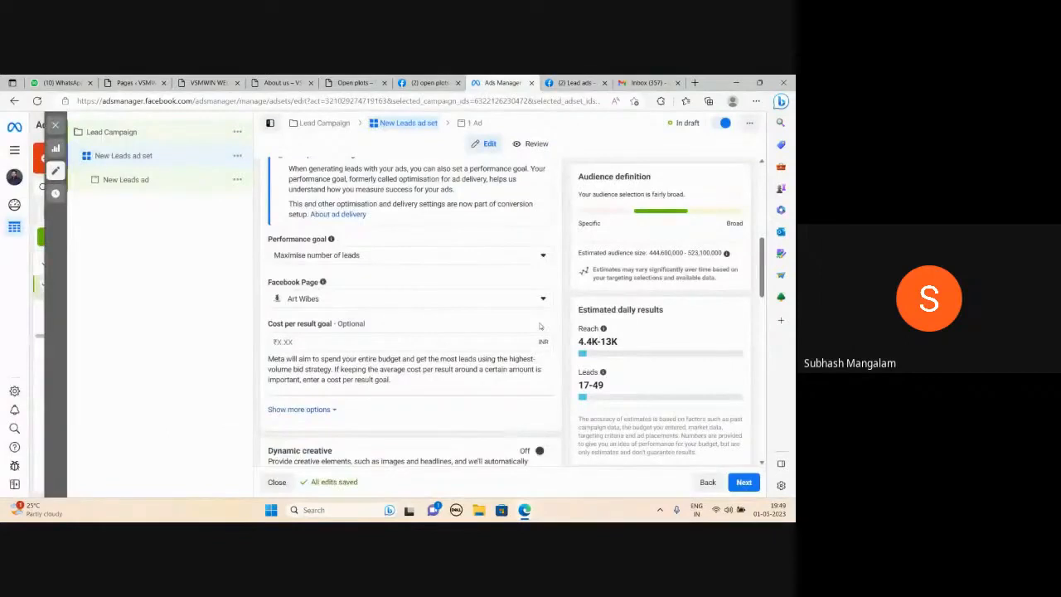
# Set the ad set's daily budget to ₹1,000
pyautogui.scroll(-2, 359, 337)
pyautogui.scroll(-1, 359, 337)
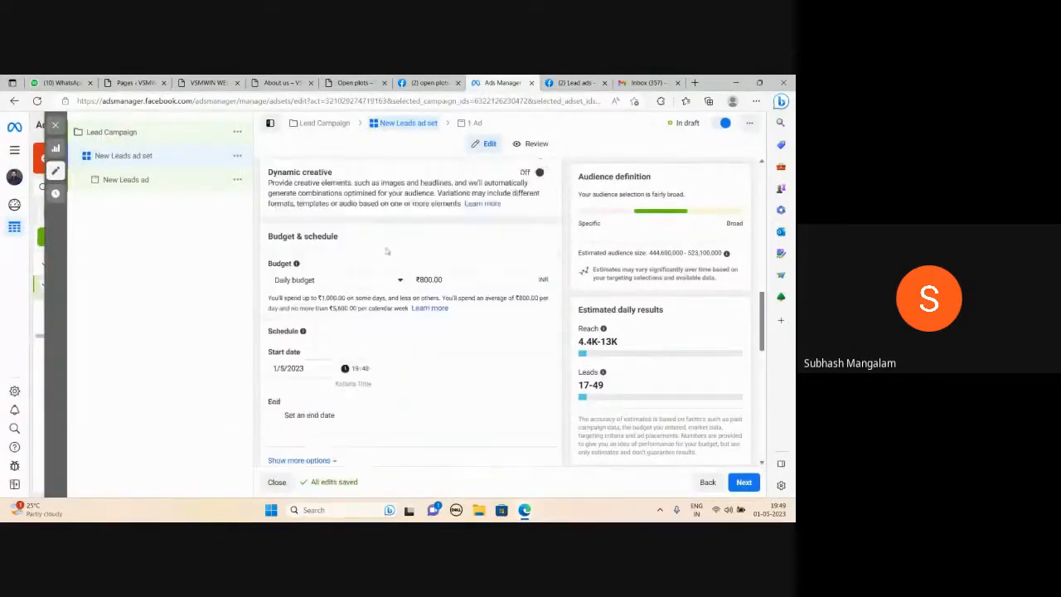
pyautogui.click(450, 280)
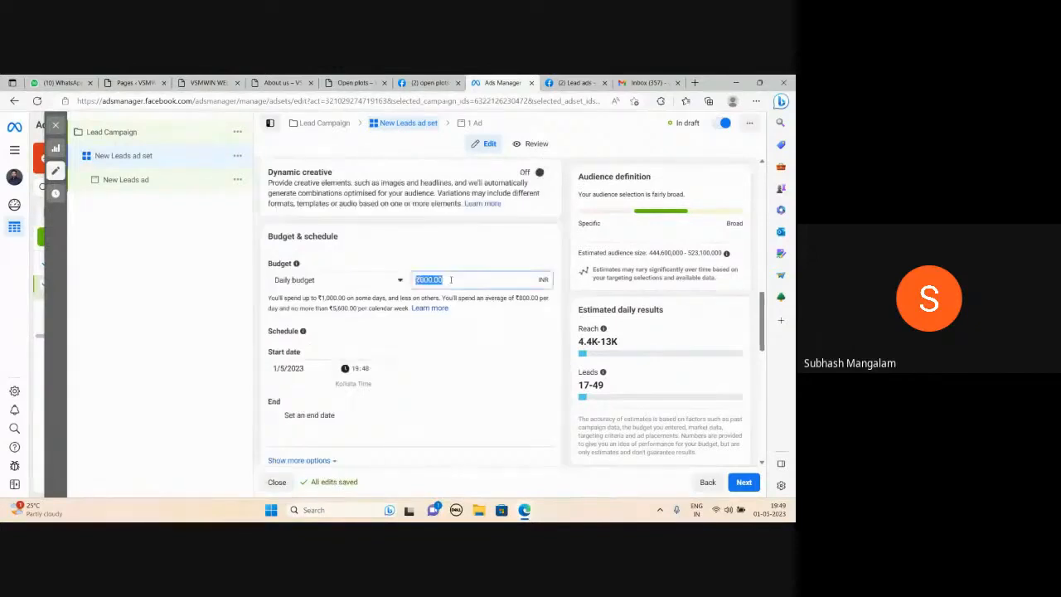
pyautogui.write('1000')
pyautogui.click(225, 331)
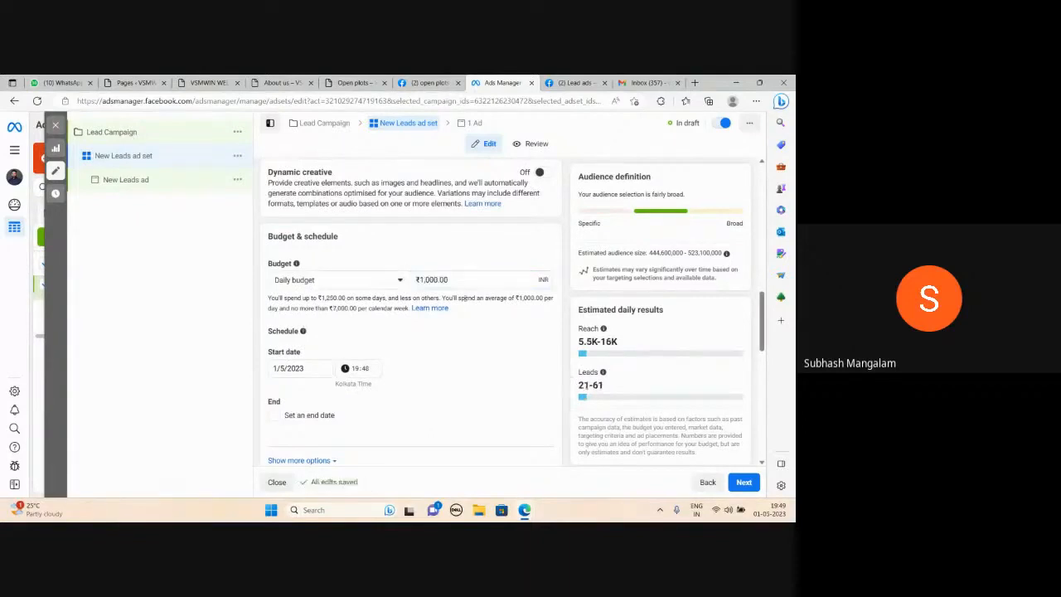
# Review the ad set's schedule and audience settings
pyautogui.scroll(-2, 425, 338)
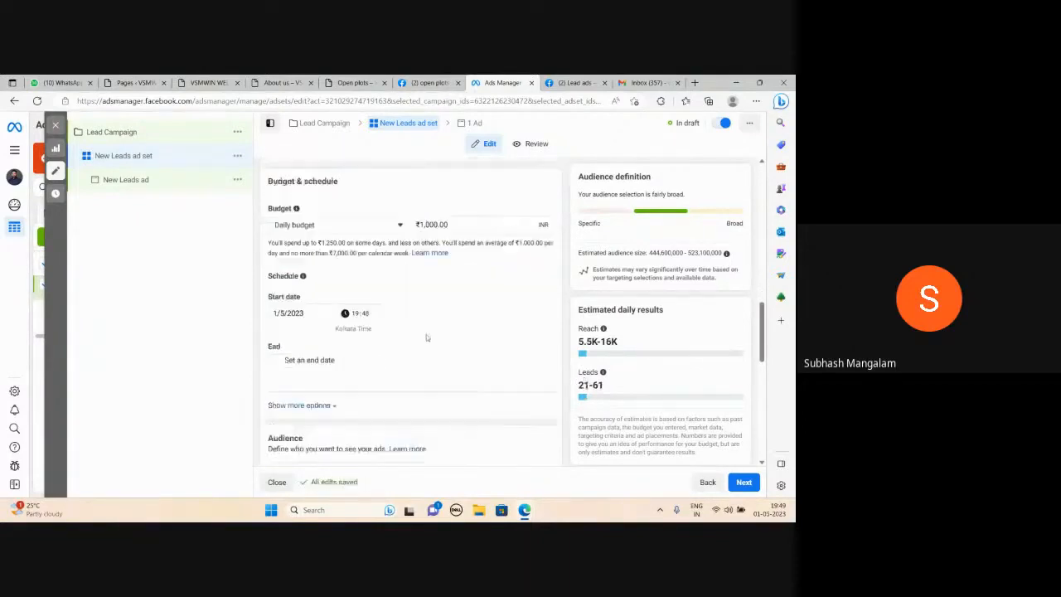
pyautogui.scroll(1, 437, 322)
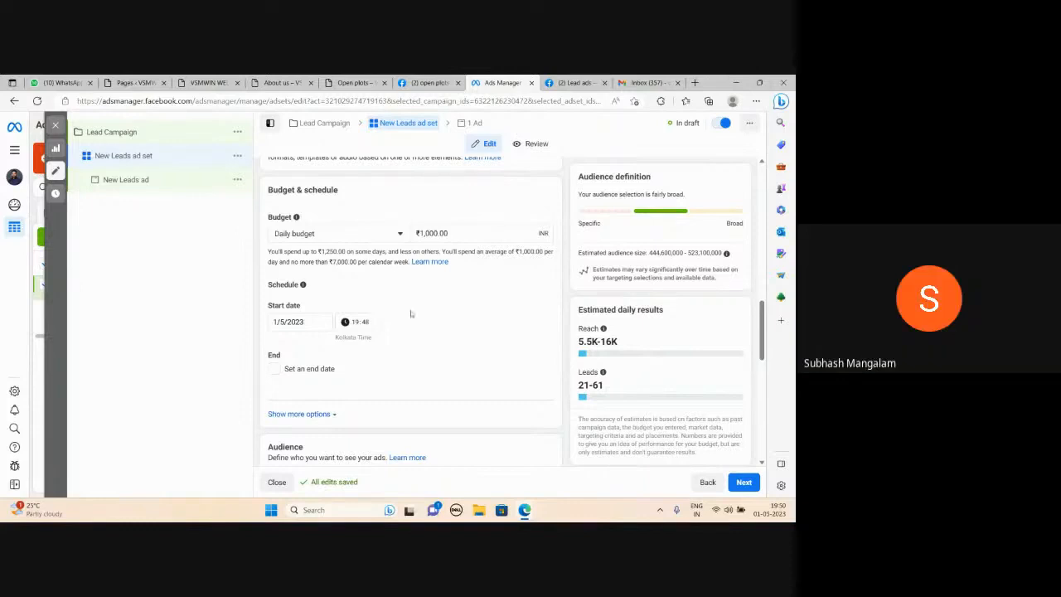
pyautogui.scroll(-3, 404, 329)
pyautogui.scroll(-3, 417, 306)
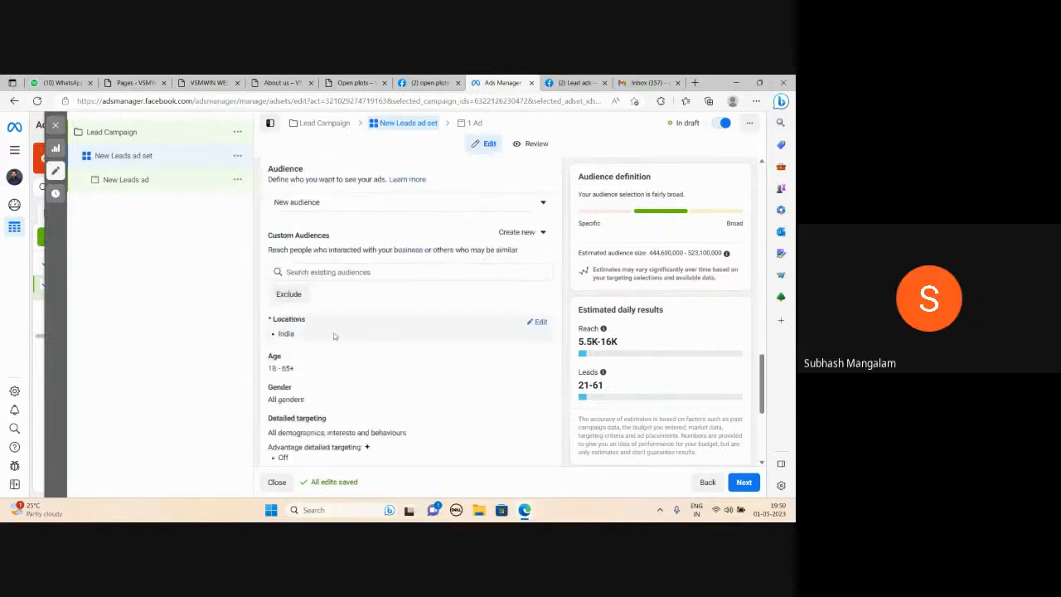
pyautogui.scroll(-1, 357, 367)
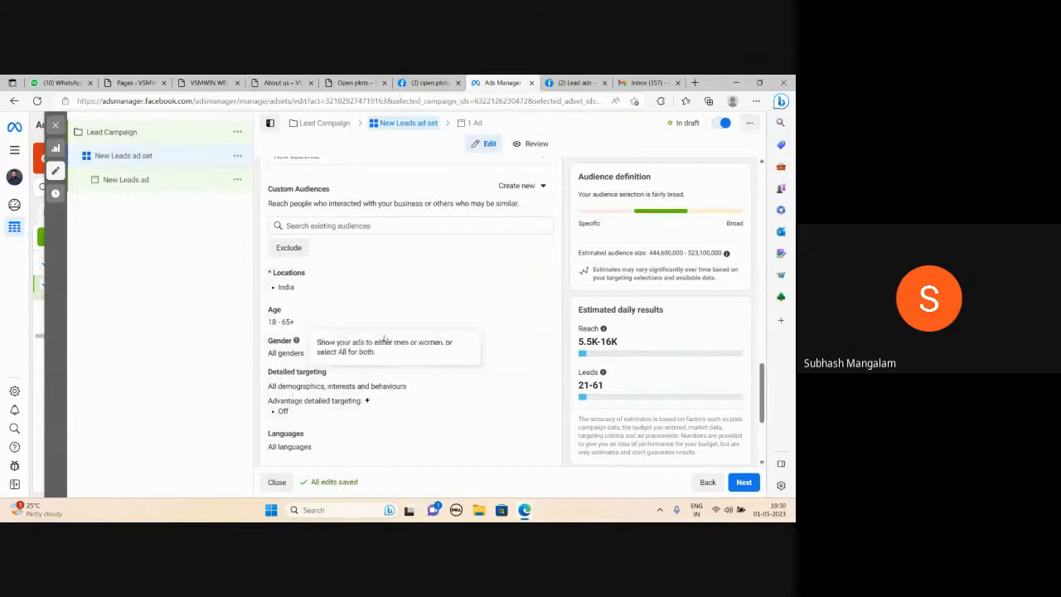
# Switch to the Google Meet window, admit the waiting participant, and return to Ads Manager
pyautogui.moveTo(523, 509)
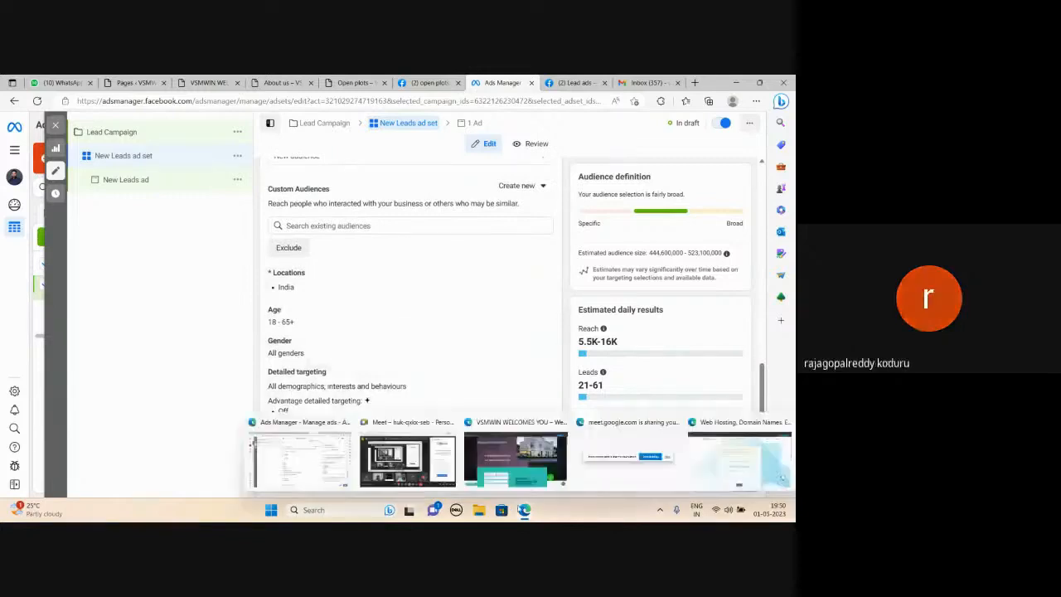
pyautogui.click(420, 449)
pyautogui.click(501, 171)
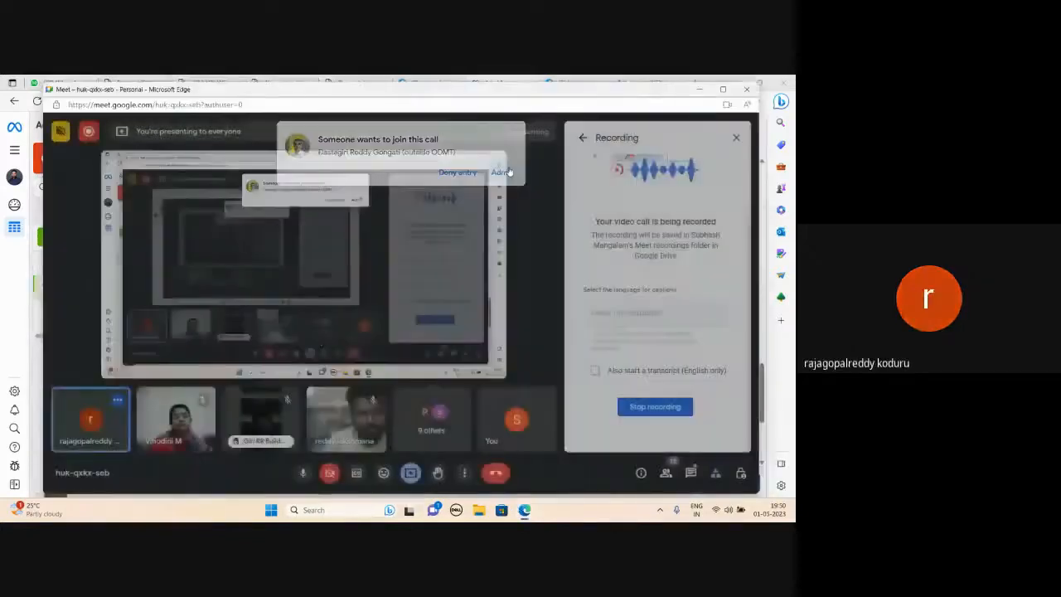
pyautogui.click(699, 88)
# Switch to manual placements and exclude the Audience Network and Instagram platforms
pyautogui.scroll(-5, 447, 298)
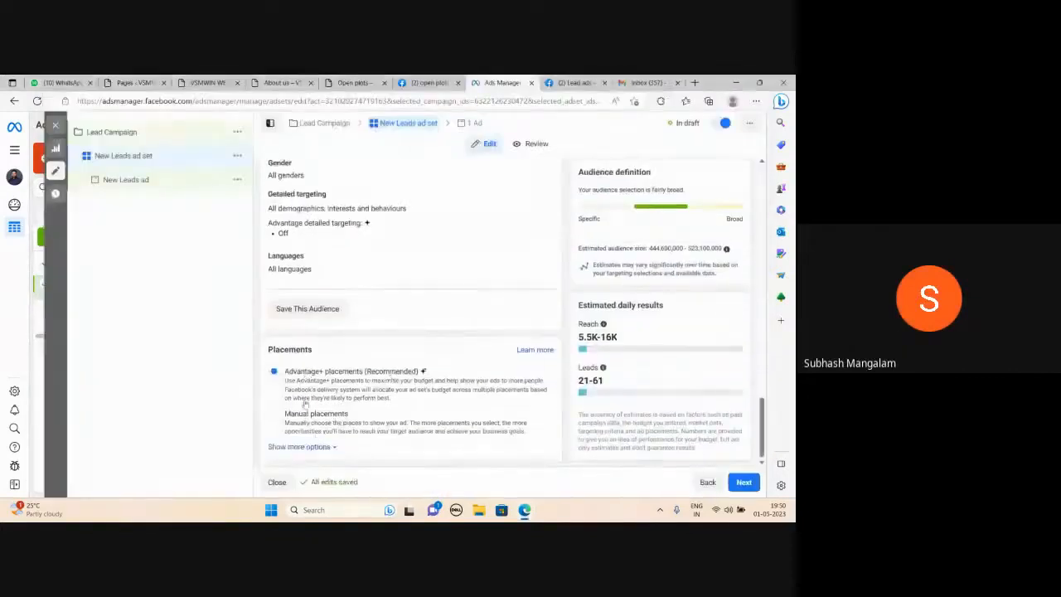
pyautogui.click(273, 414)
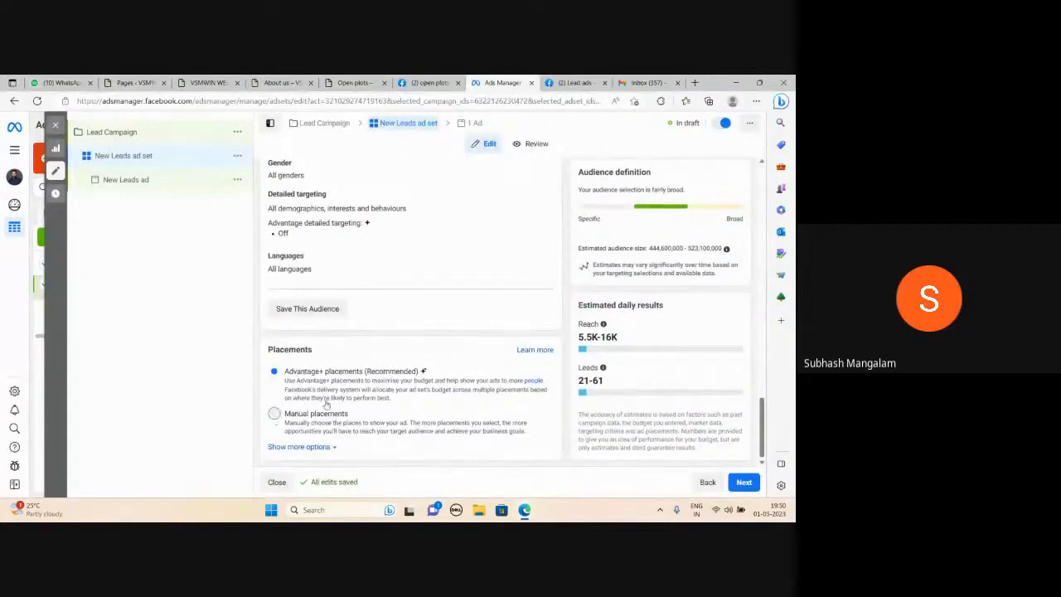
pyautogui.scroll(-3, 439, 337)
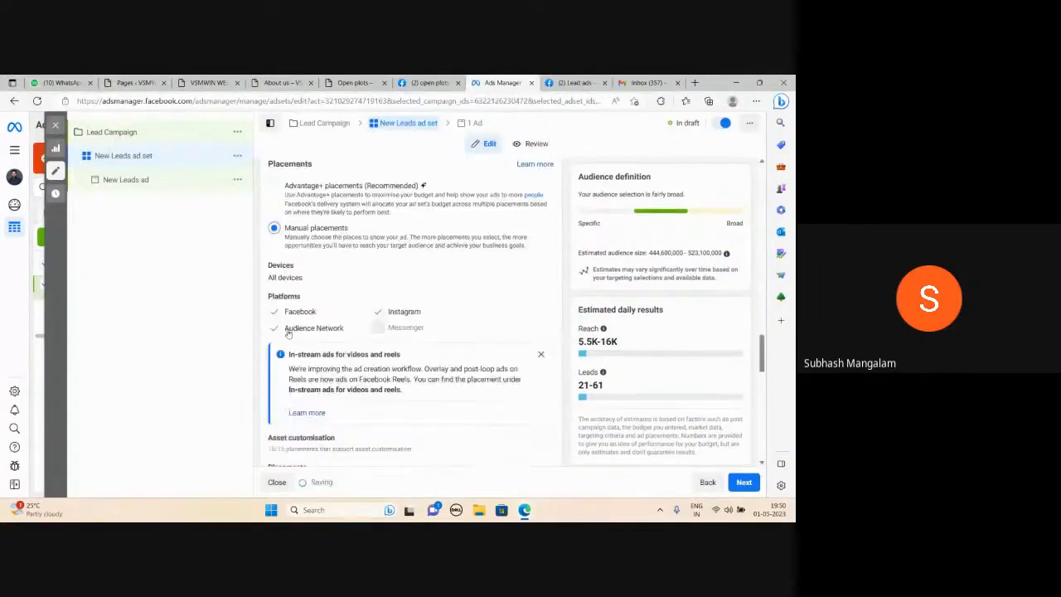
pyautogui.click(274, 328)
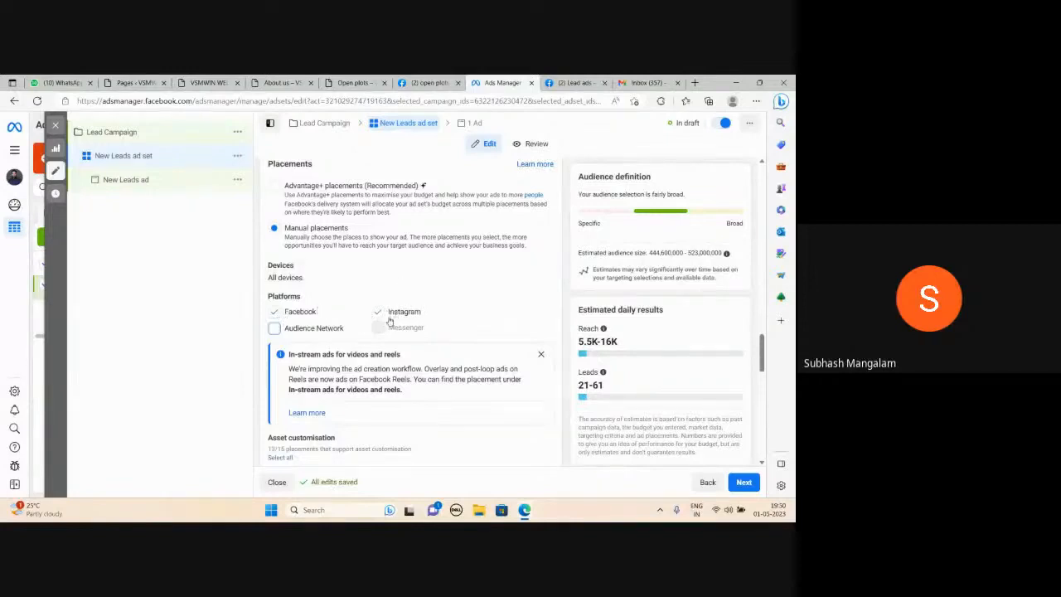
pyautogui.click(377, 315)
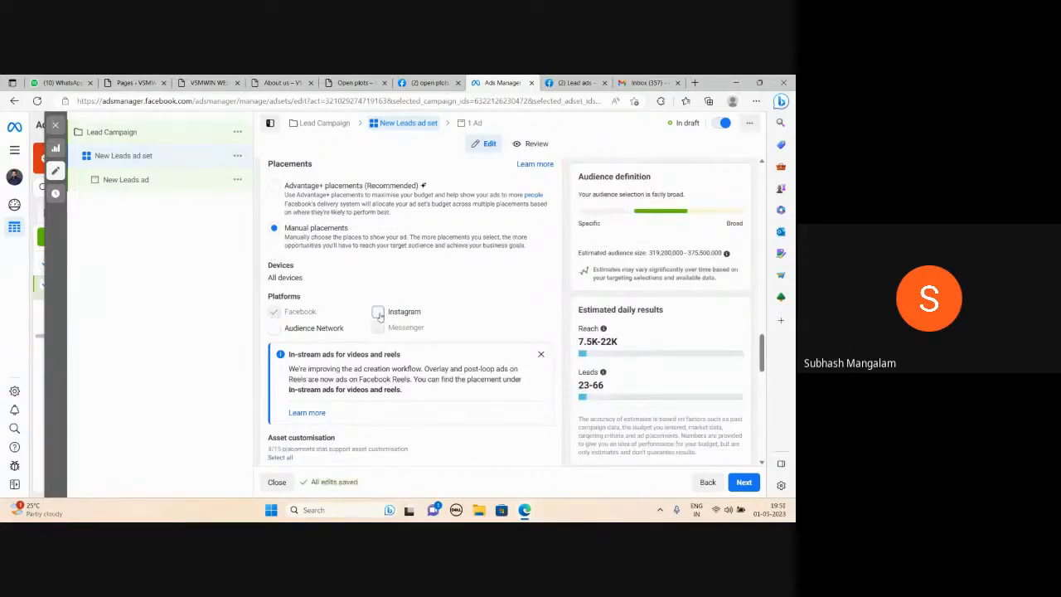
# Remove the Facebook Marketplace and Facebook video feeds placements
pyautogui.scroll(-2, 357, 288)
pyautogui.scroll(-3, 358, 289)
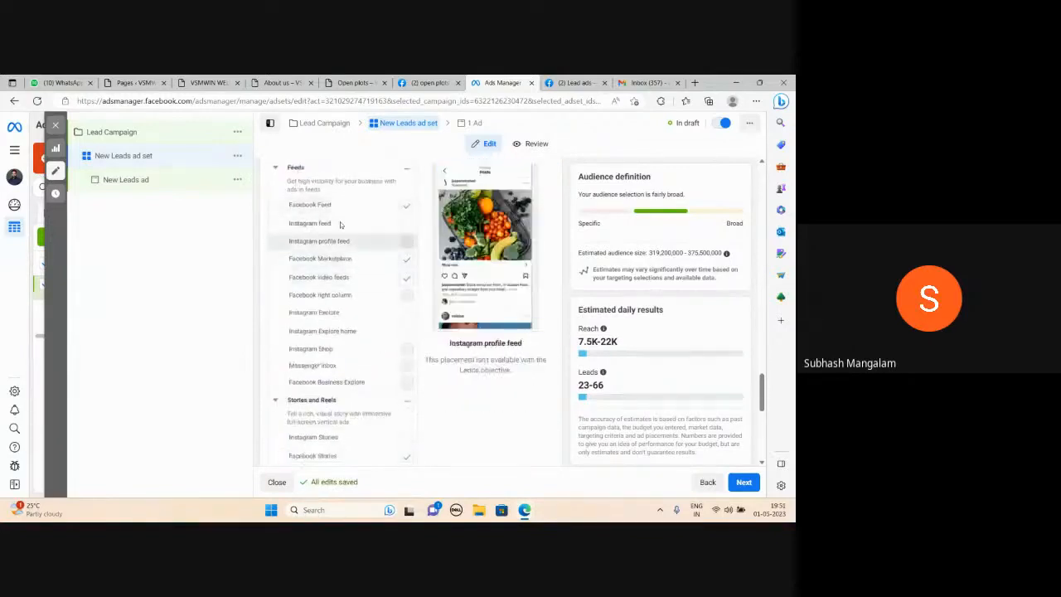
pyautogui.click(406, 259)
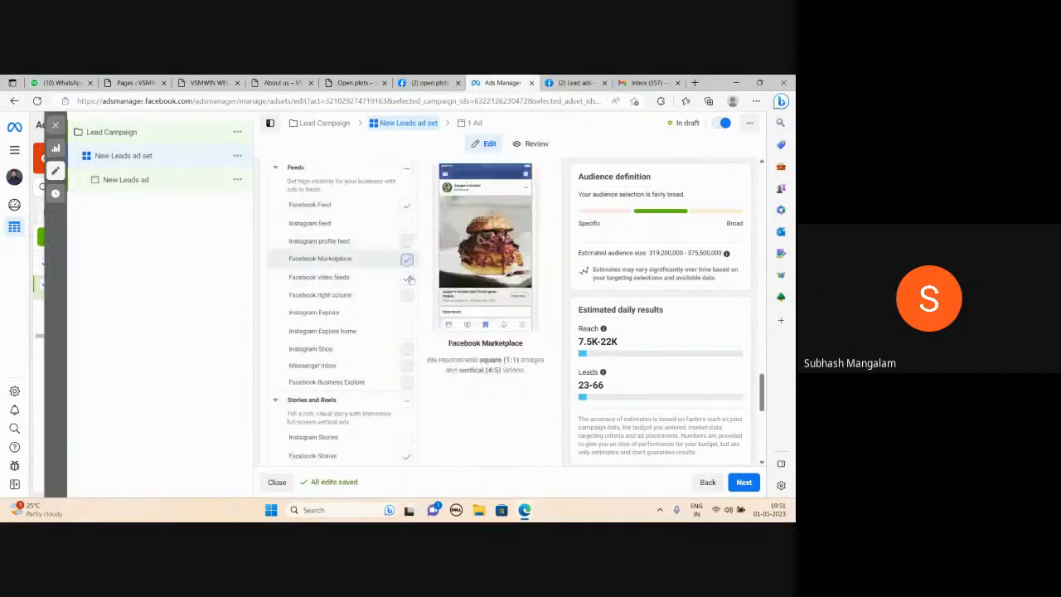
pyautogui.click(406, 279)
# Remove the Facebook Stories and Facebook search results placements
pyautogui.scroll(-1, 389, 332)
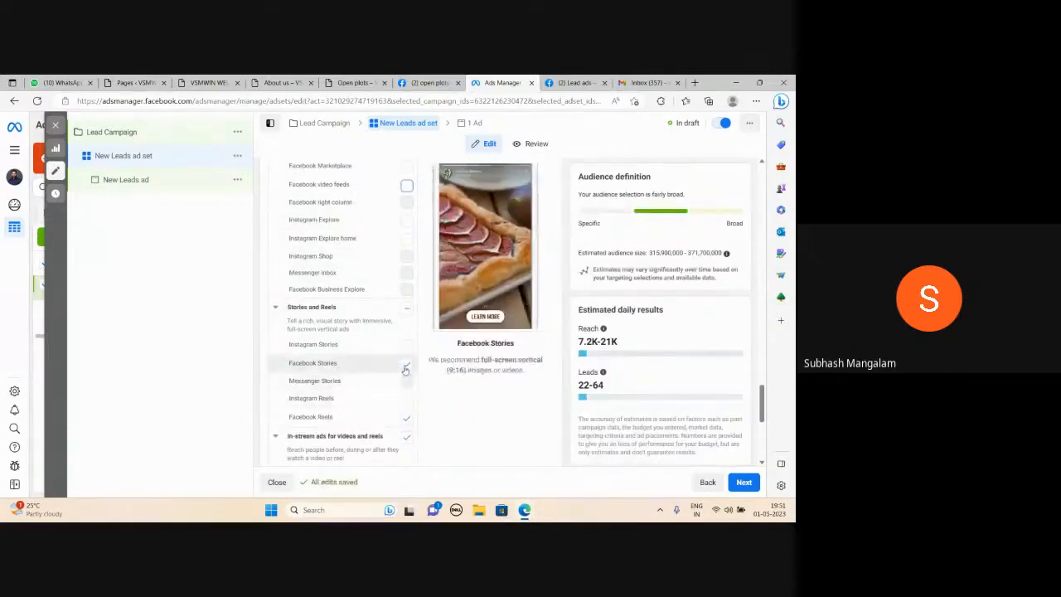
pyautogui.click(405, 366)
pyautogui.scroll(-1, 410, 377)
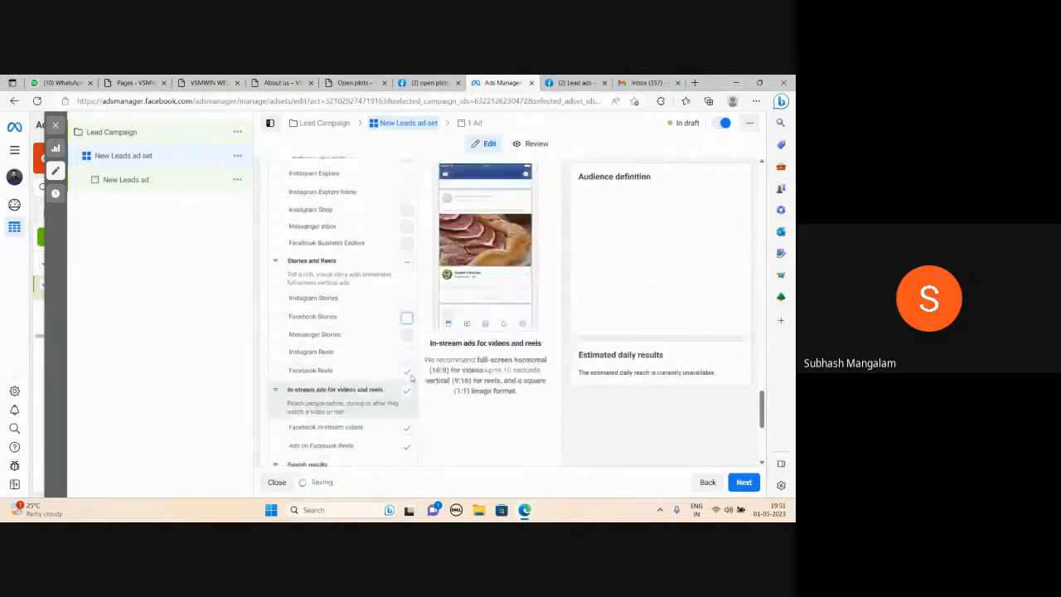
pyautogui.scroll(-3, 408, 377)
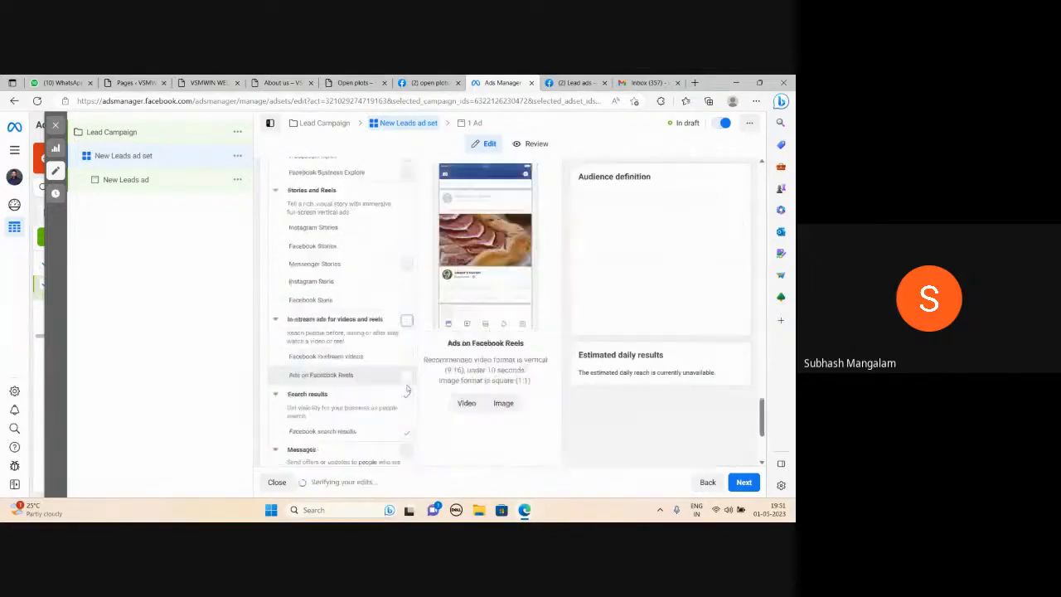
pyautogui.click(406, 374)
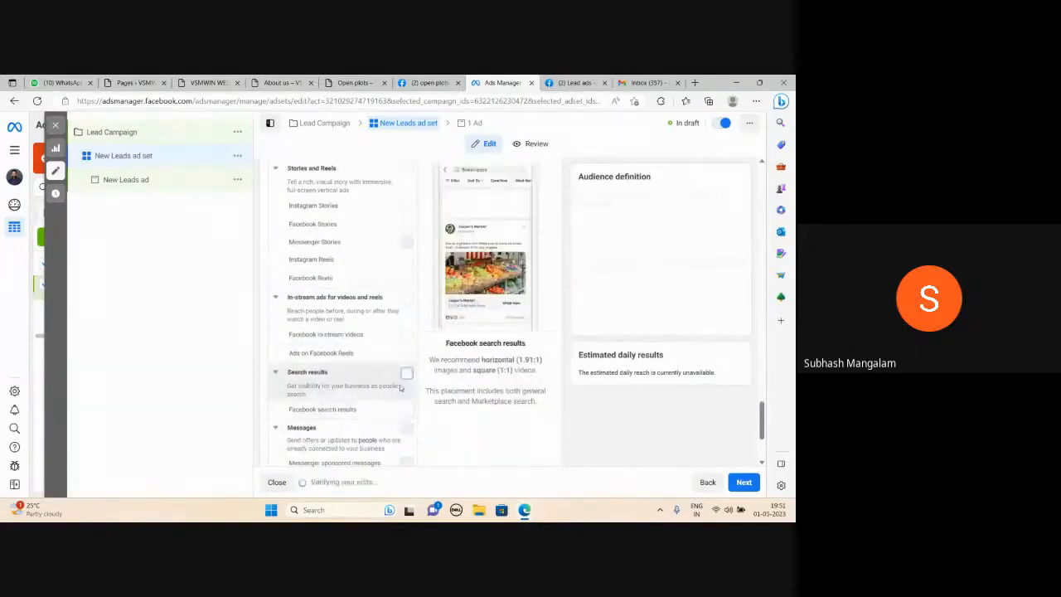
pyautogui.scroll(-2, 398, 356)
pyautogui.scroll(-2, 415, 355)
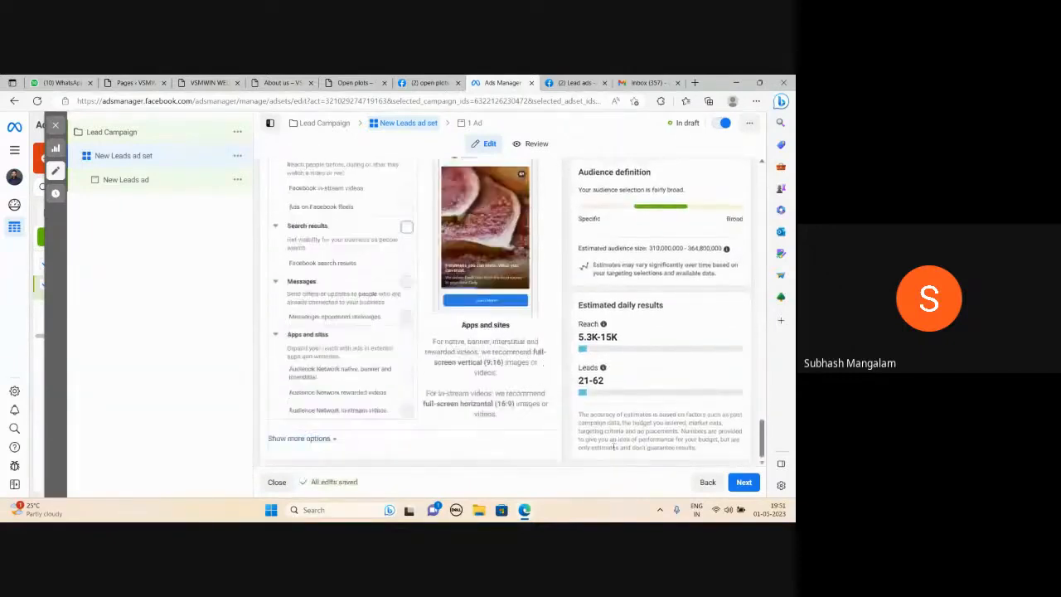
# Continue to the ad level and add an account image as the ad's media, keeping the default crop and optimisation settings
pyautogui.click(744, 482)
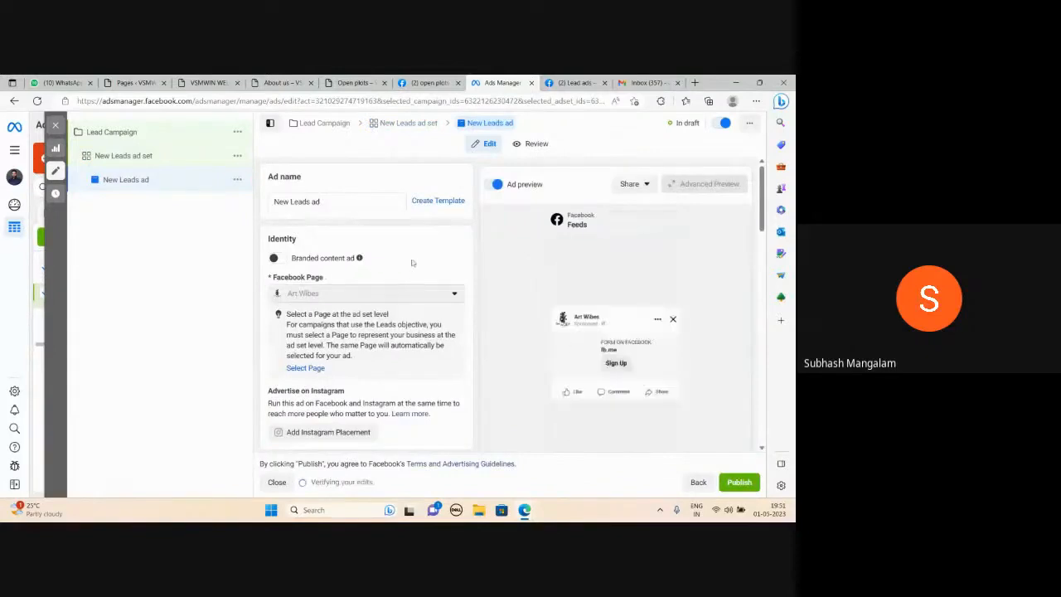
pyautogui.scroll(-3, 412, 256)
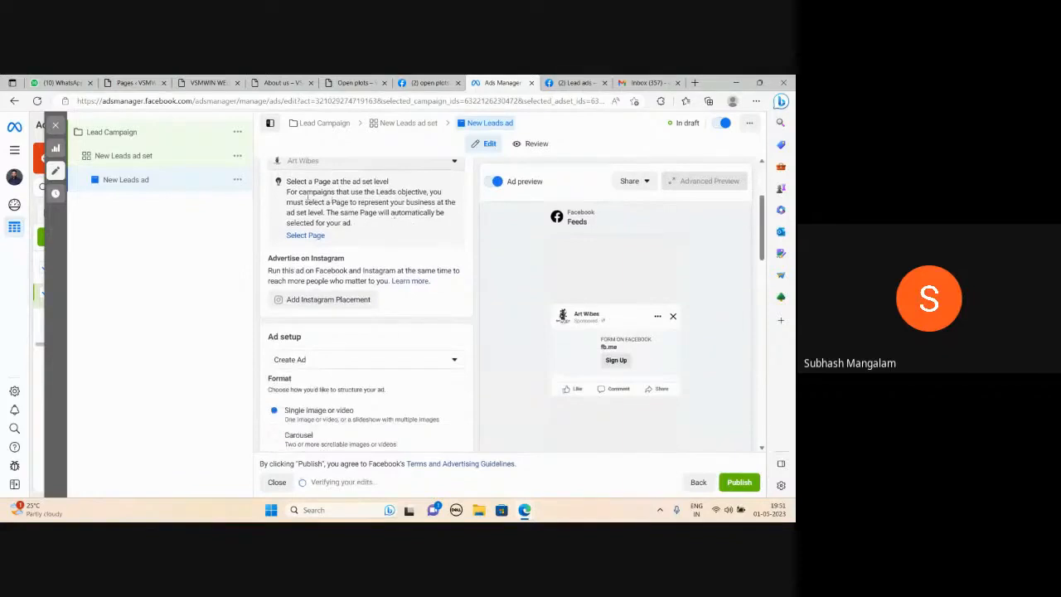
pyautogui.scroll(-3, 403, 254)
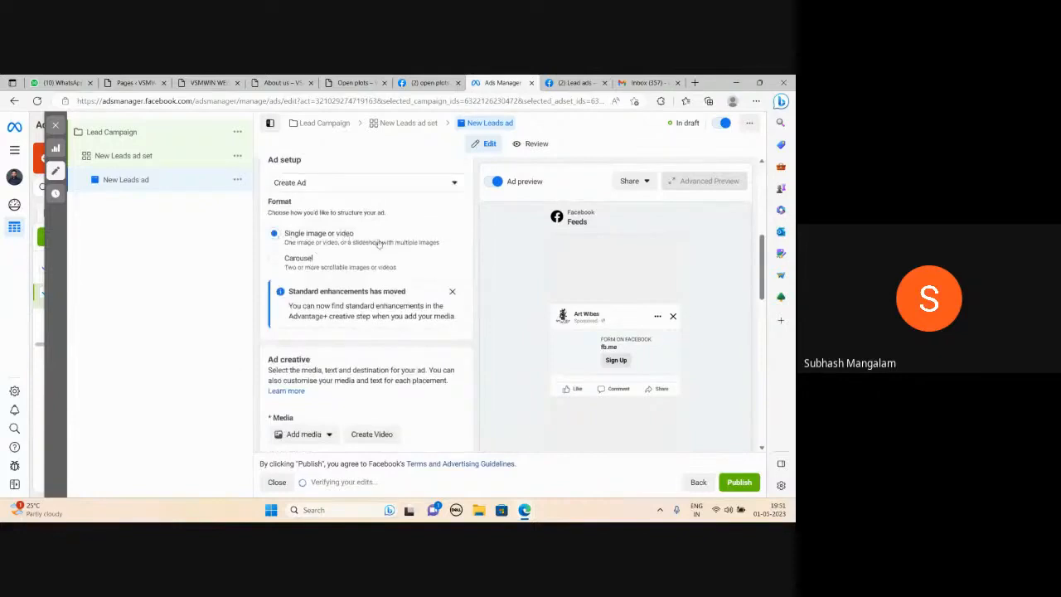
pyautogui.scroll(-3, 378, 240)
pyautogui.click(316, 260)
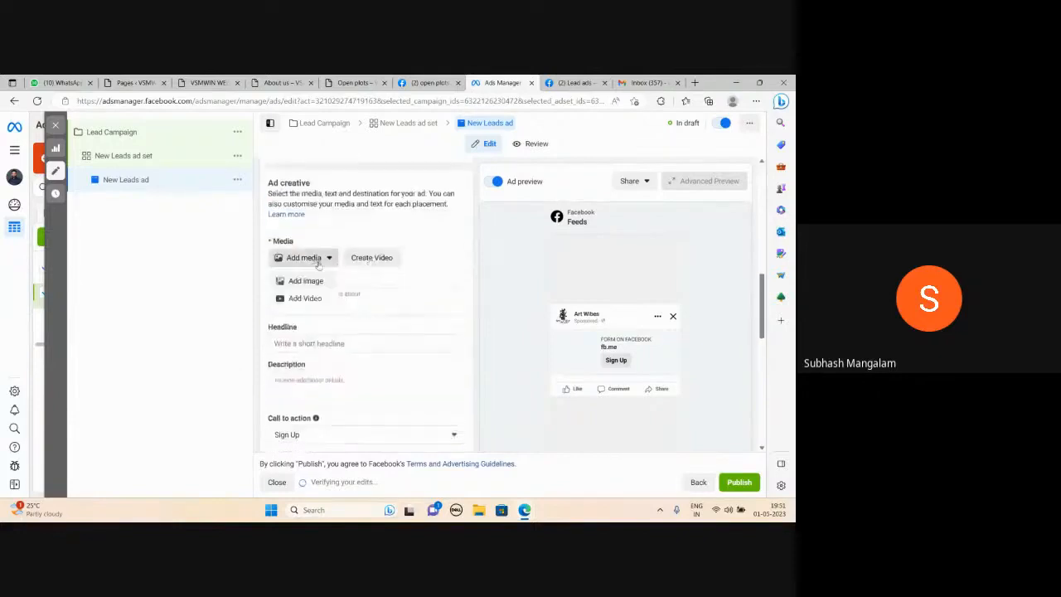
pyautogui.click(320, 283)
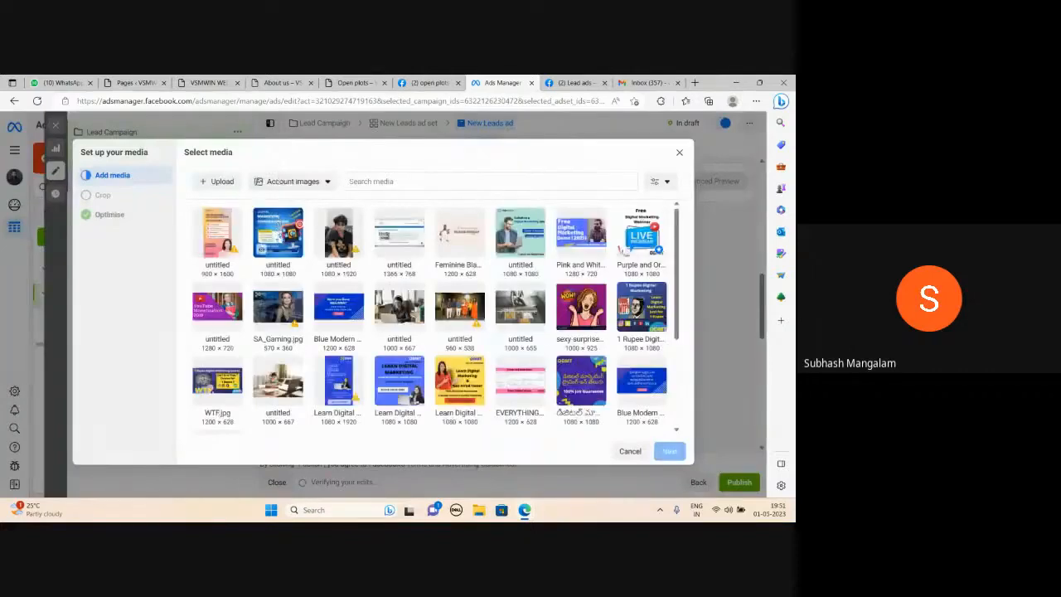
pyautogui.click(265, 245)
pyautogui.click(668, 453)
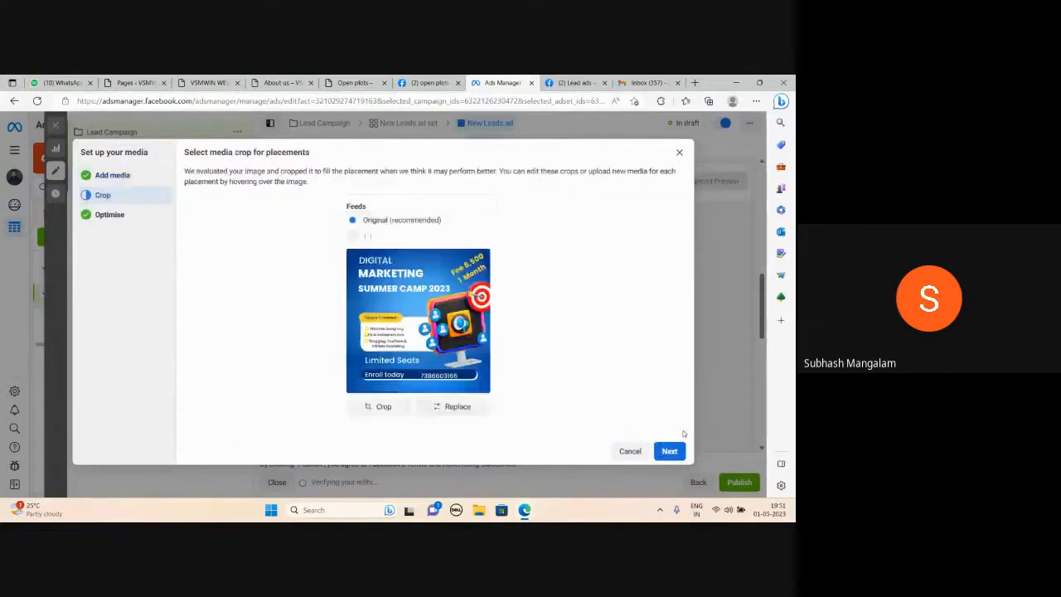
pyautogui.click(671, 452)
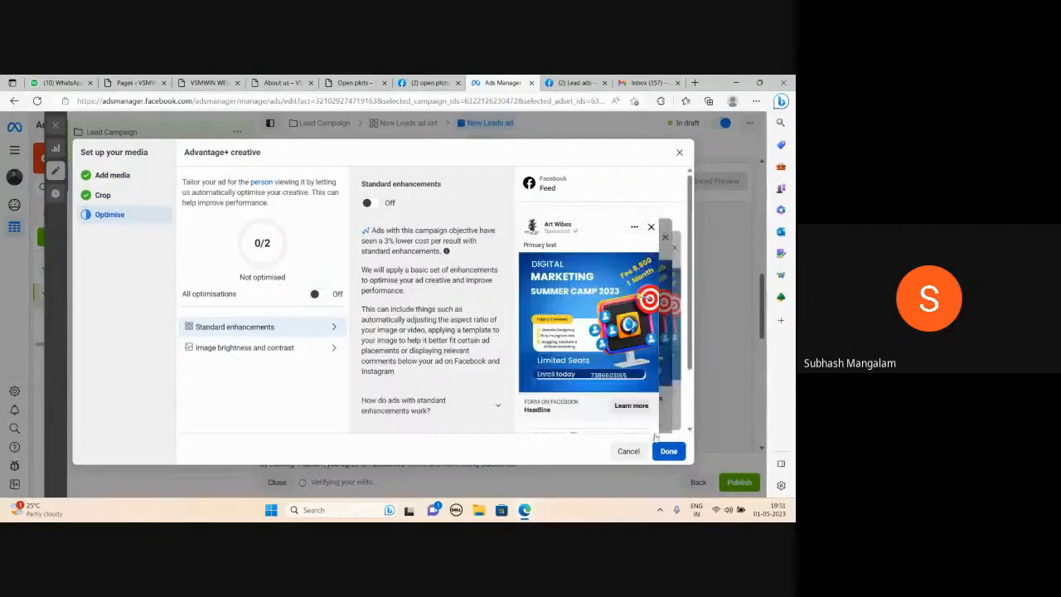
pyautogui.click(668, 450)
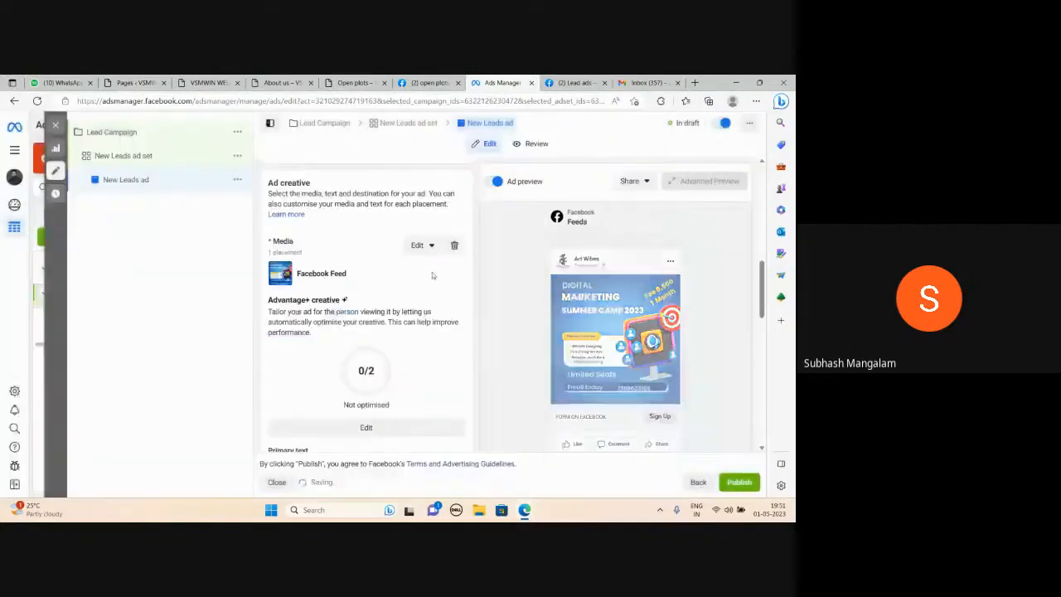
# Enter the primary text "Buy Open Plots at Affordable Price: Benefits" followed by numbered lines 1 to 10
pyautogui.scroll(-2, 381, 308)
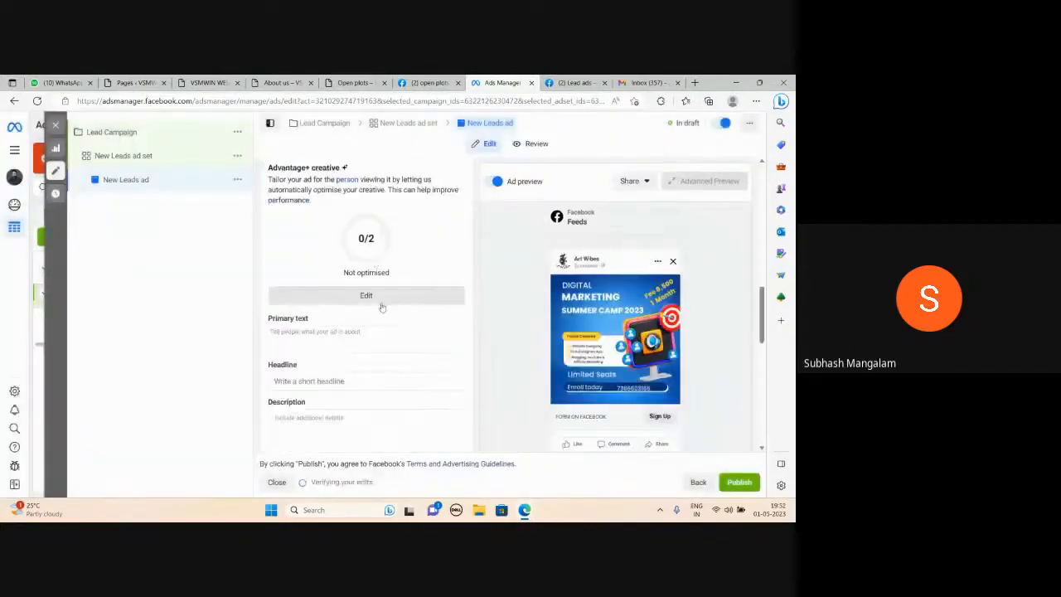
pyautogui.scroll(-1, 381, 307)
pyautogui.click(308, 292)
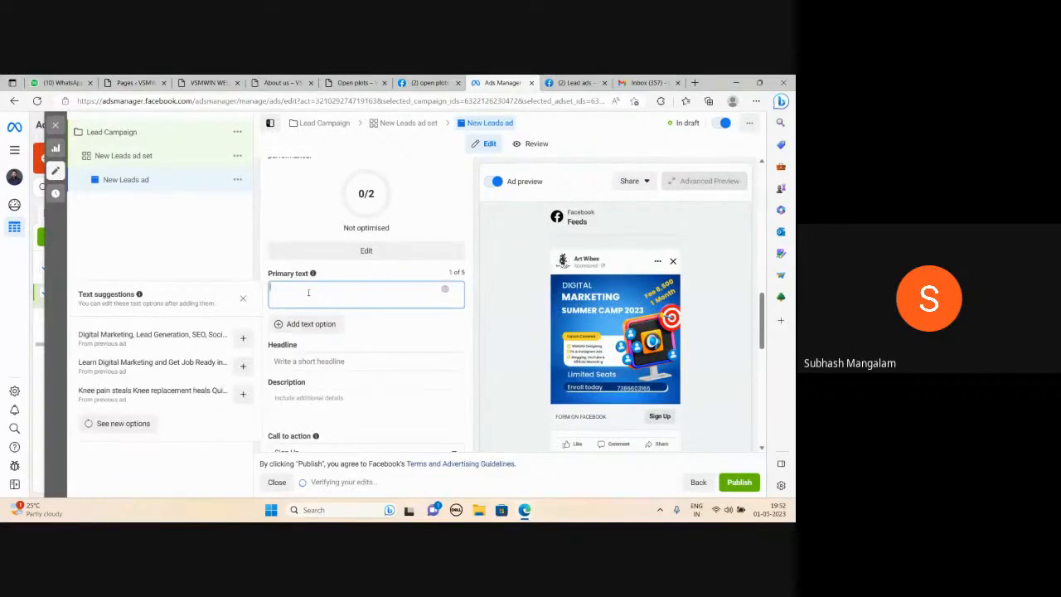
pyautogui.write('Buy Open Pl')
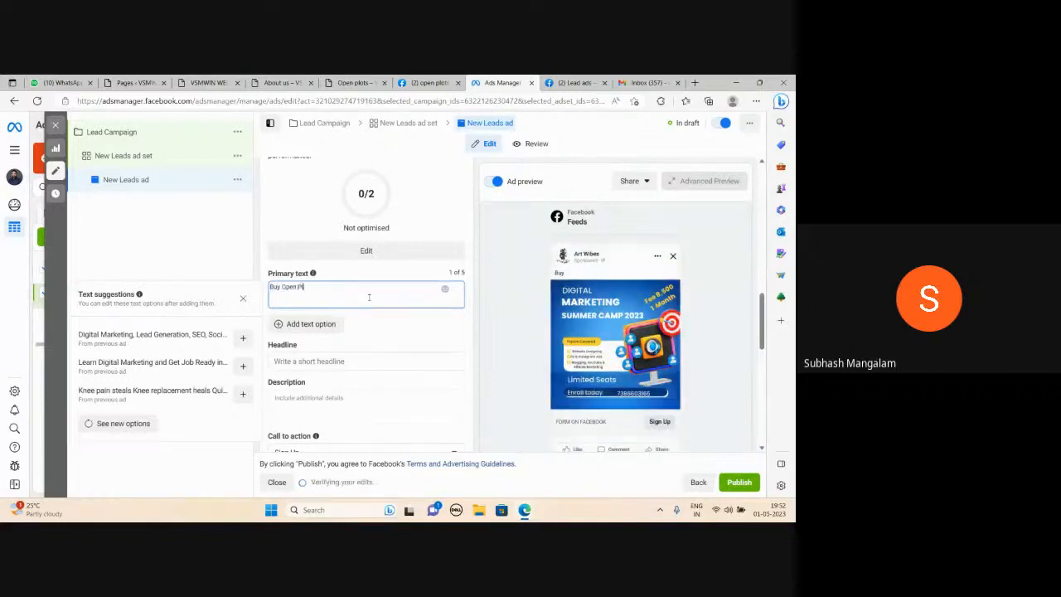
pyautogui.write('ots at Affordable Price: Ben')
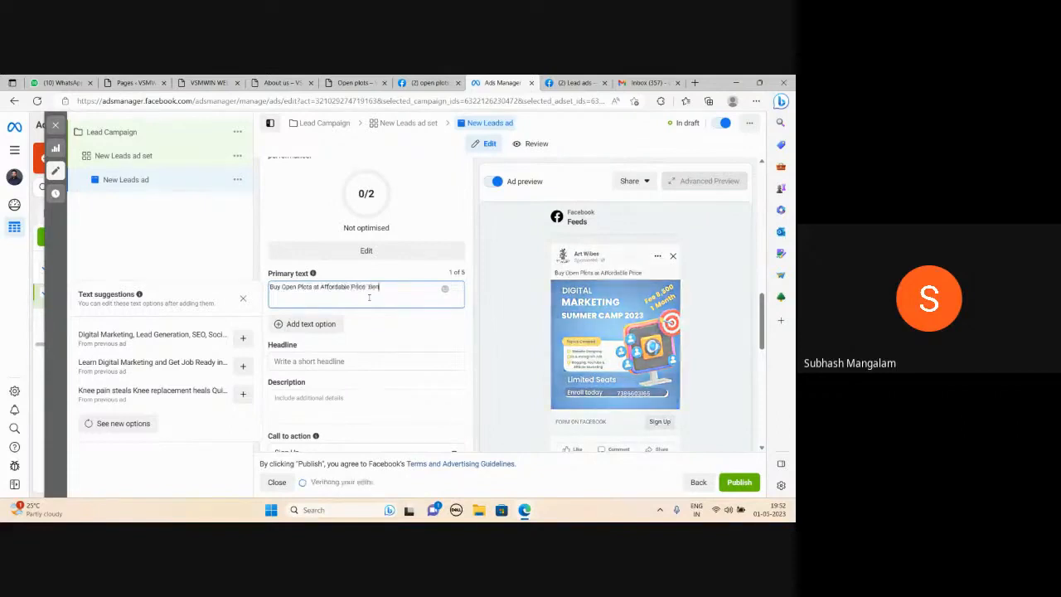
pyautogui.write('efits')
pyautogui.press('Return')
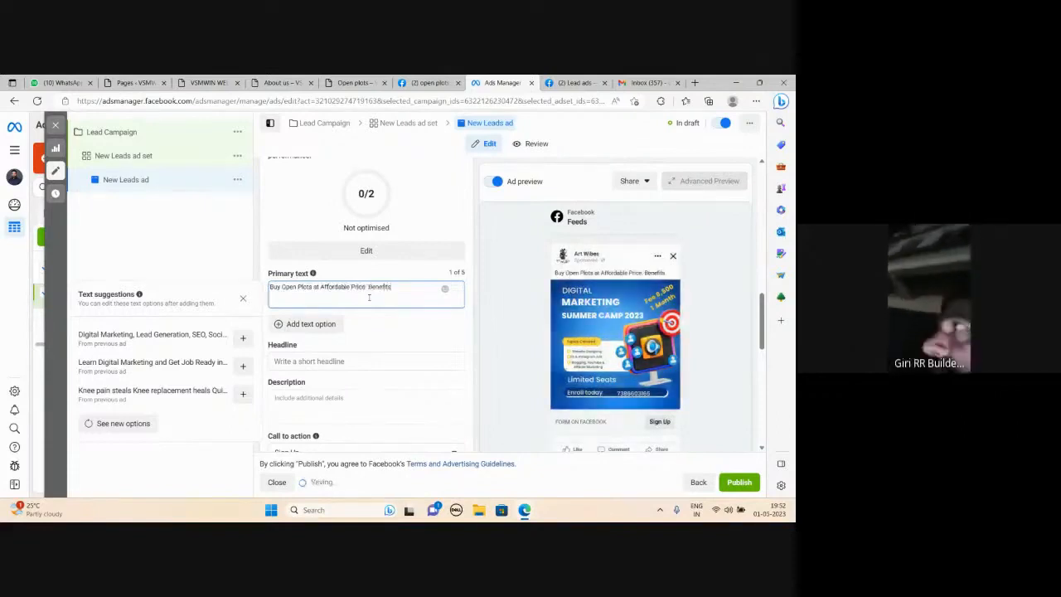
pyautogui.write('1')
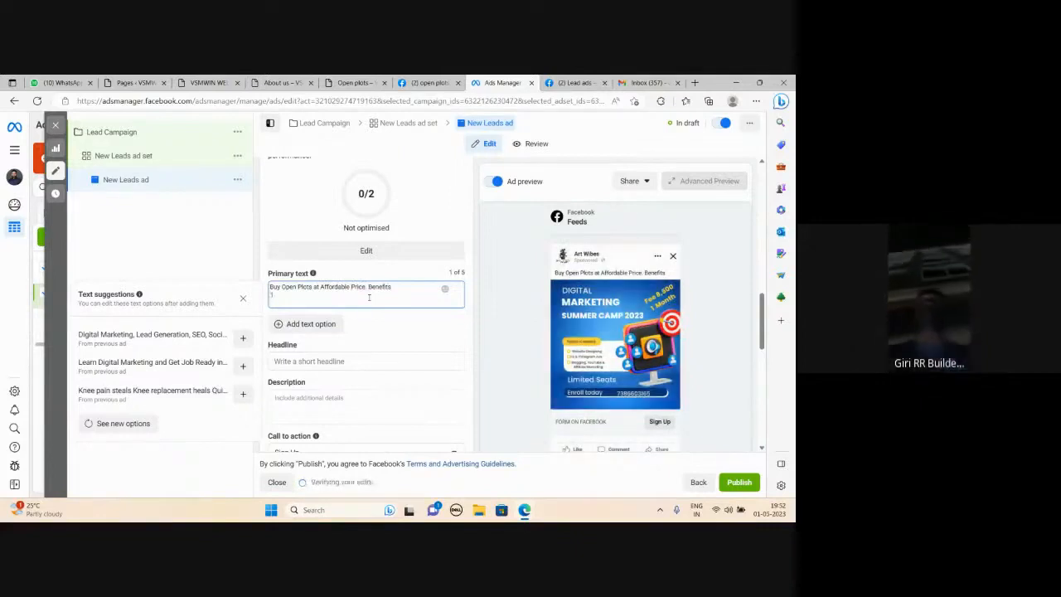
pyautogui.press('Return')
pyautogui.write('2')
pyautogui.press('Return')
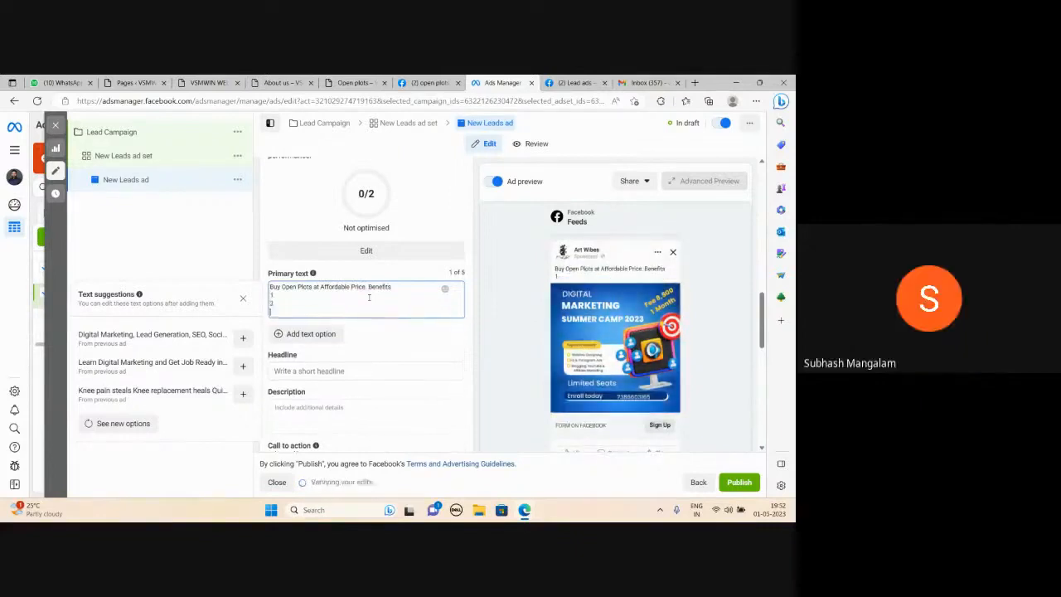
pyautogui.write('3')
pyautogui.press('Return')
pyautogui.write('4')
pyautogui.press('Return')
pyautogui.write('5')
pyautogui.press('Return')
pyautogui.write('6')
pyautogui.press('Return')
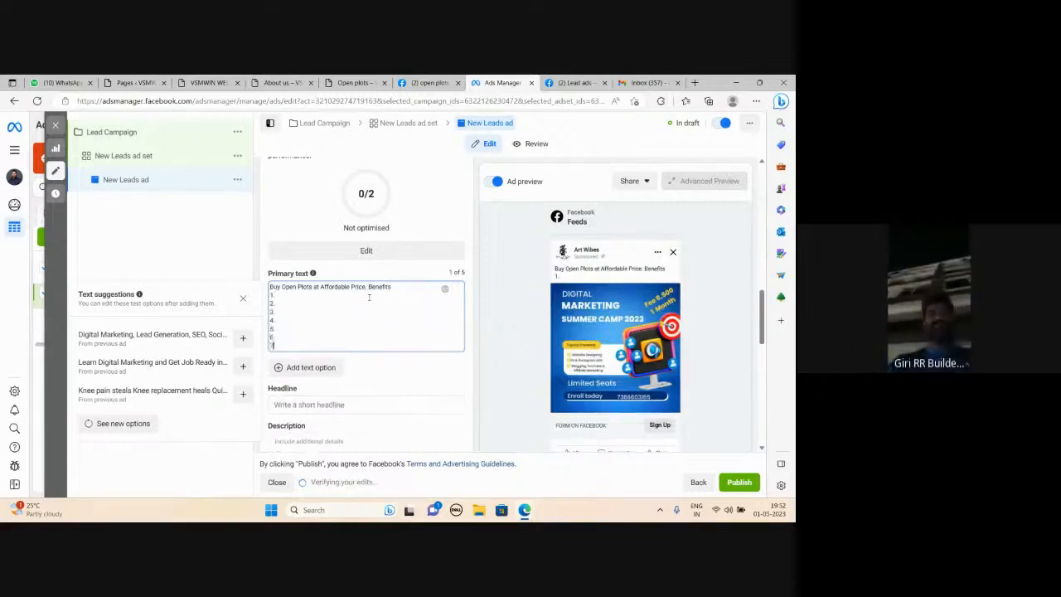
pyautogui.write('7.')
pyautogui.press('Return')
pyautogui.write('8')
pyautogui.press('Return')
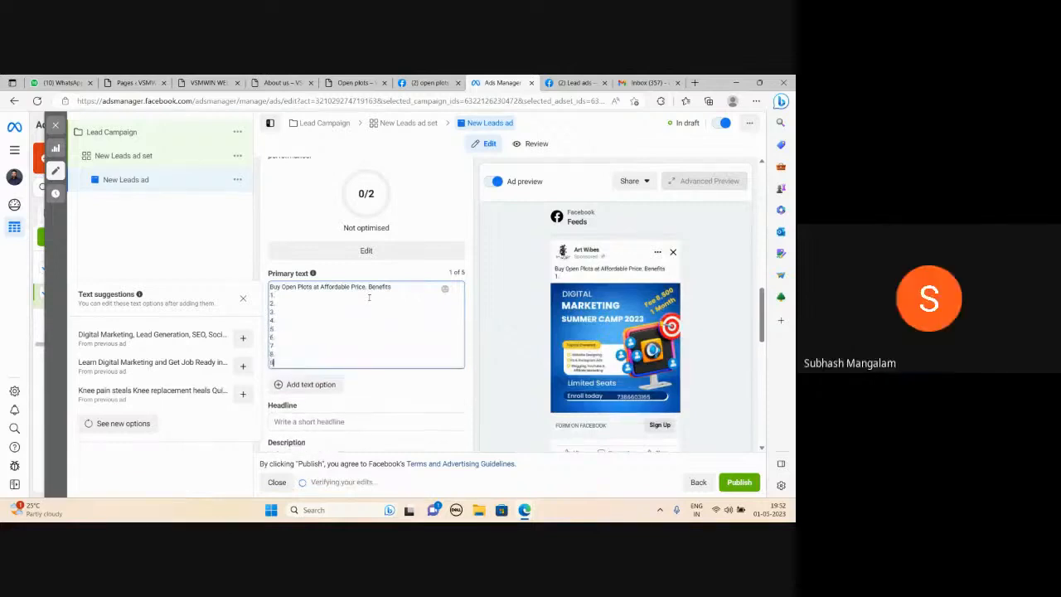
pyautogui.write('9.')
pyautogui.press('Return')
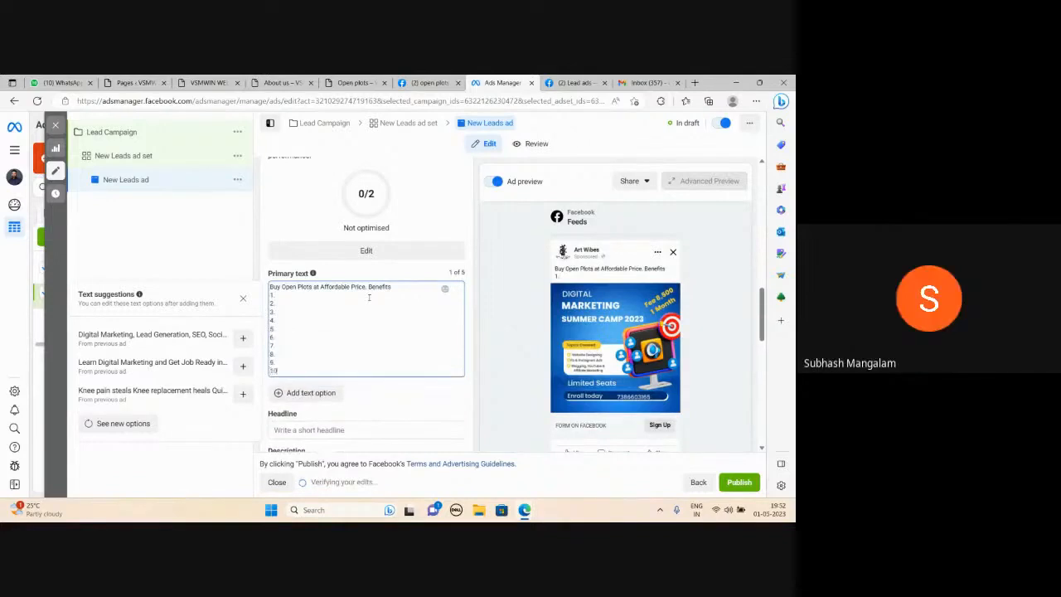
pyautogui.write('10')
pyautogui.press('Return')
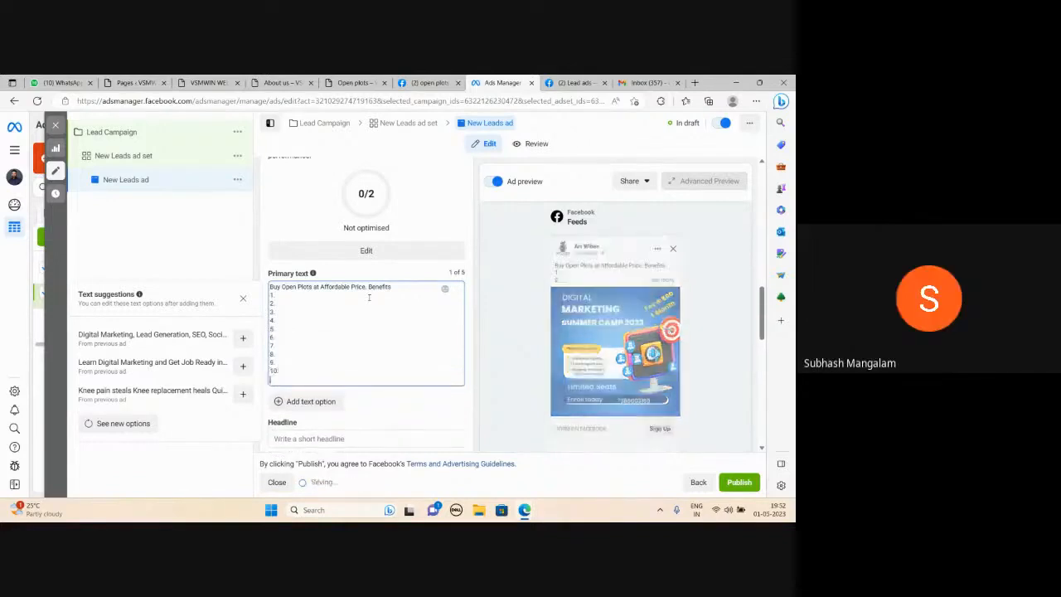
# Set the headline to "Limited Plots" and the description to "Buy Today"
pyautogui.scroll(-2, 370, 343)
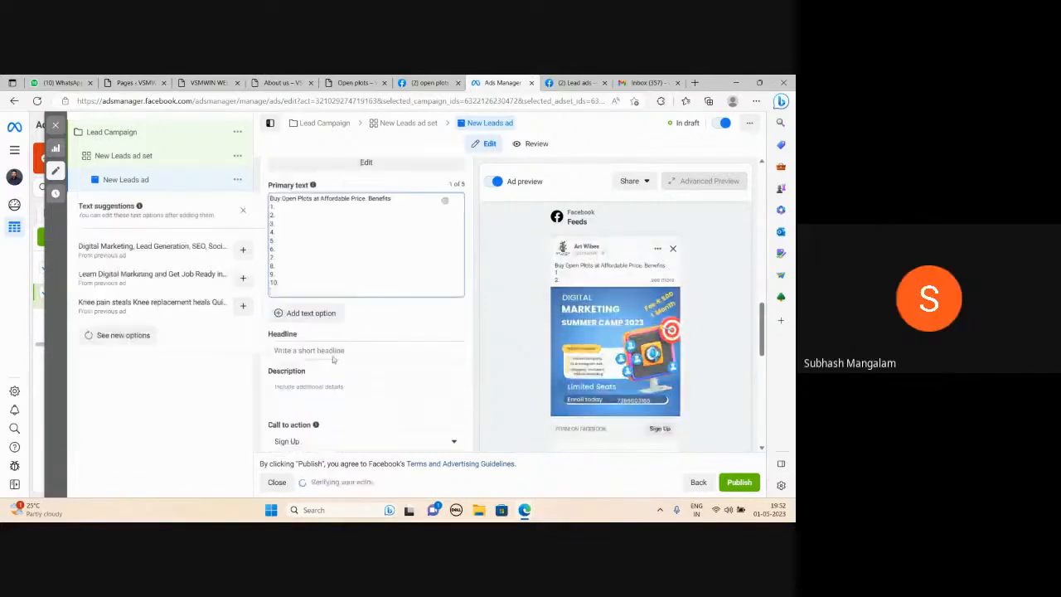
pyautogui.click(288, 350)
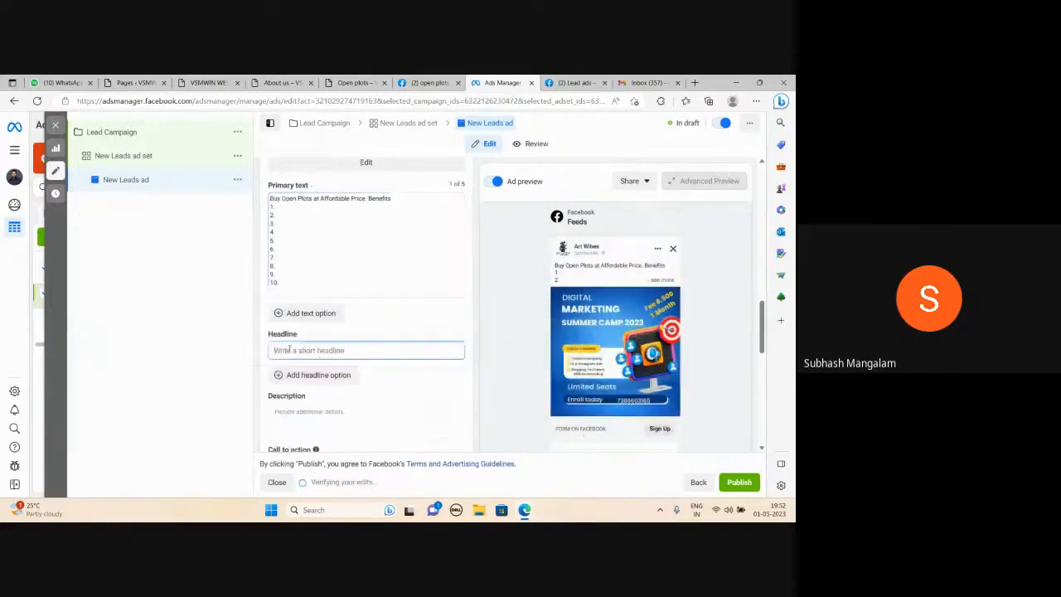
pyautogui.write('Limited PLots')
pyautogui.rightClick(306, 350)
pyautogui.click(308, 362)
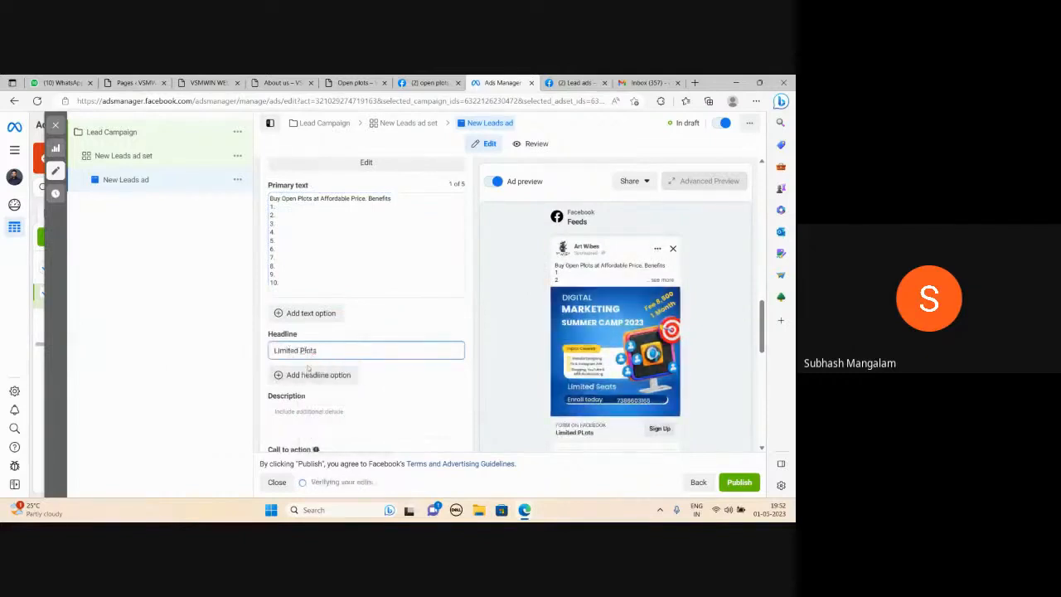
pyautogui.click(306, 413)
pyautogui.write('Buy Today')
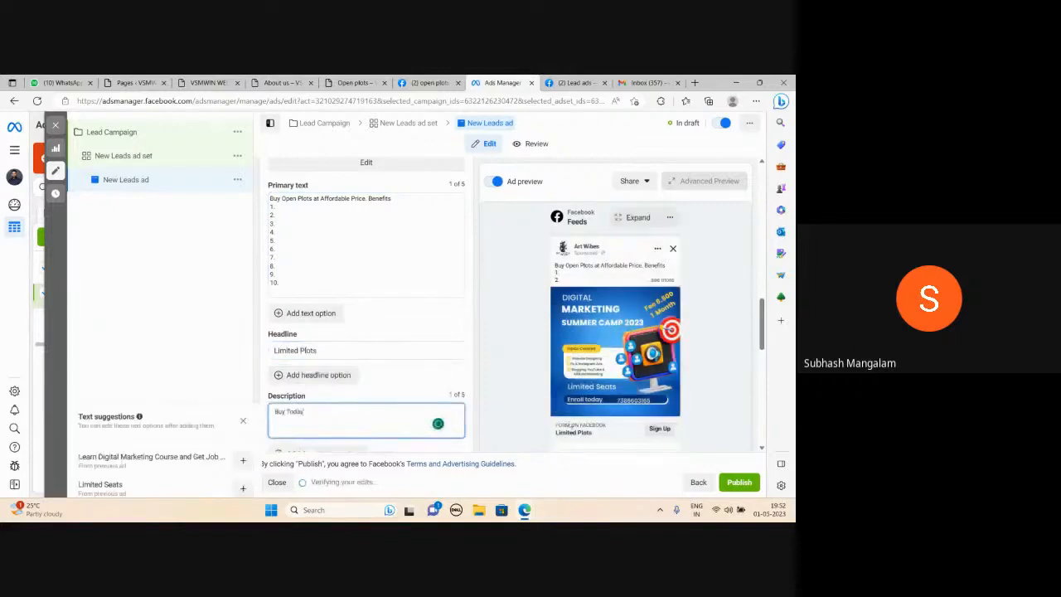
pyautogui.click(520, 418)
# Change the call to action to Get Quote
pyautogui.scroll(-2, 505, 378)
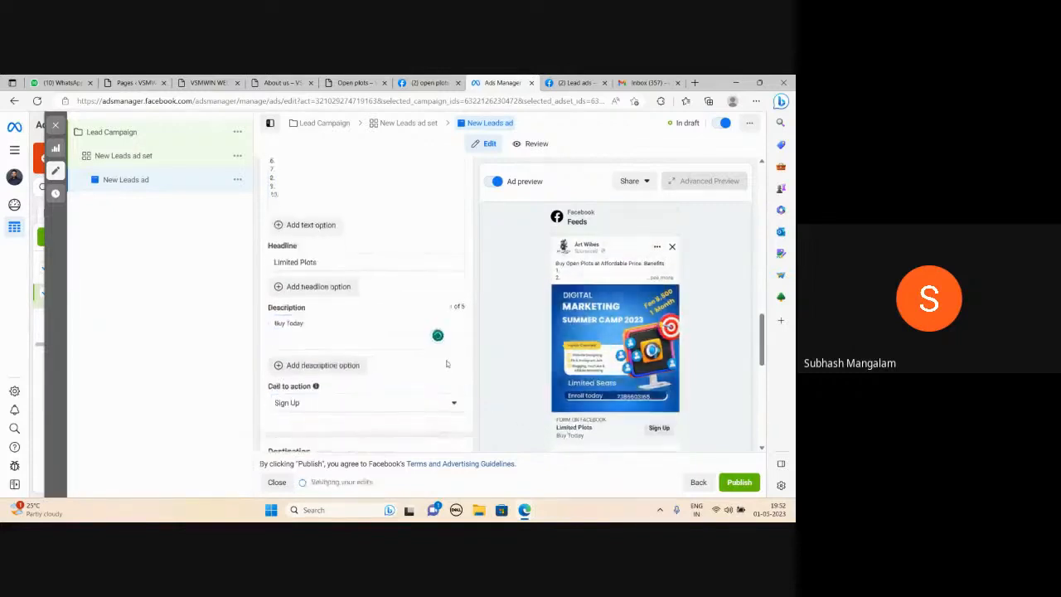
pyautogui.scroll(-1, 313, 355)
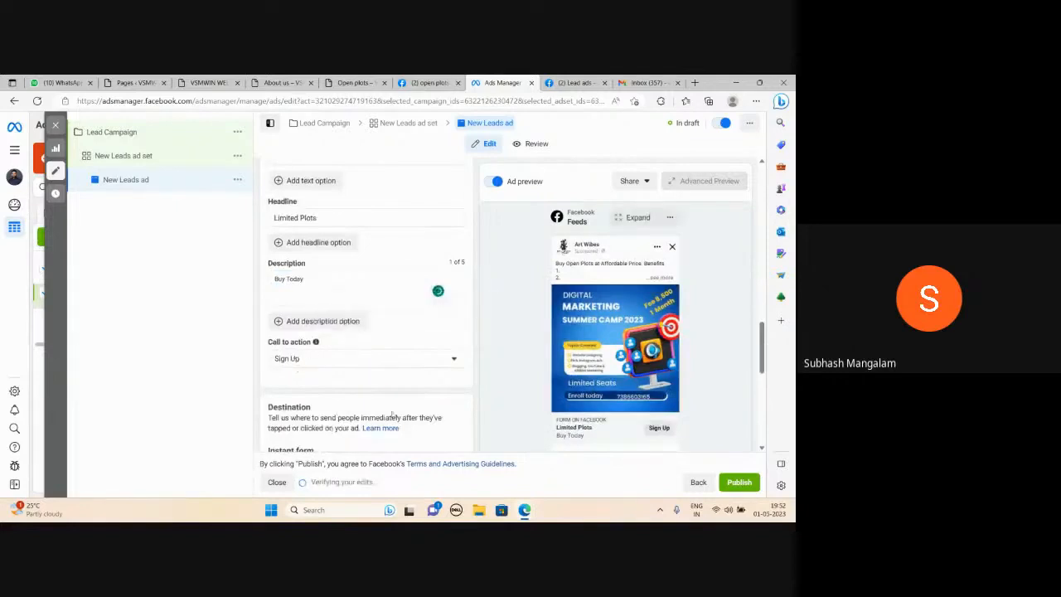
pyautogui.click(453, 359)
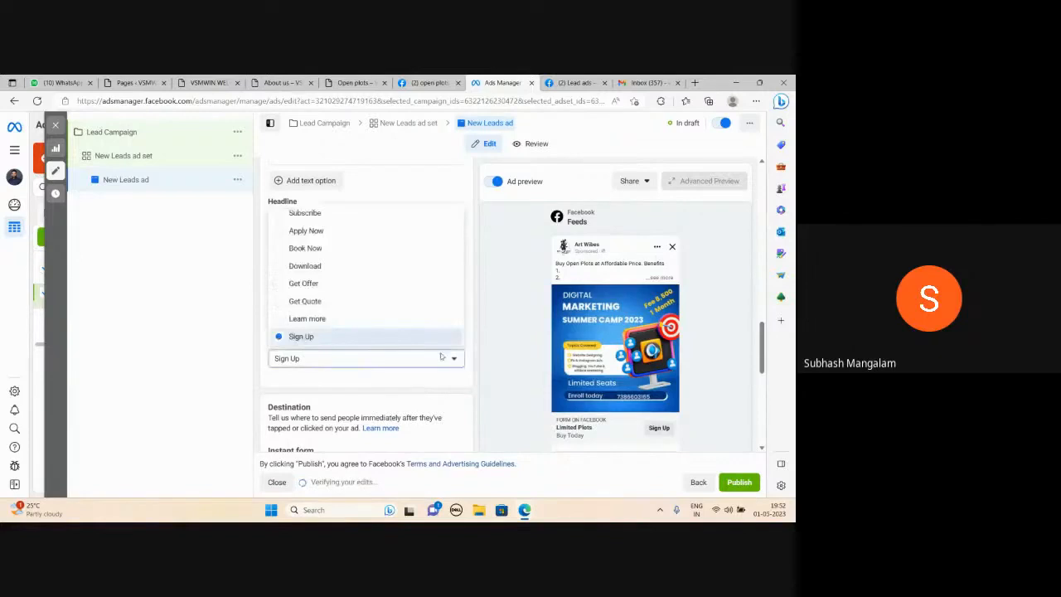
pyautogui.click(304, 300)
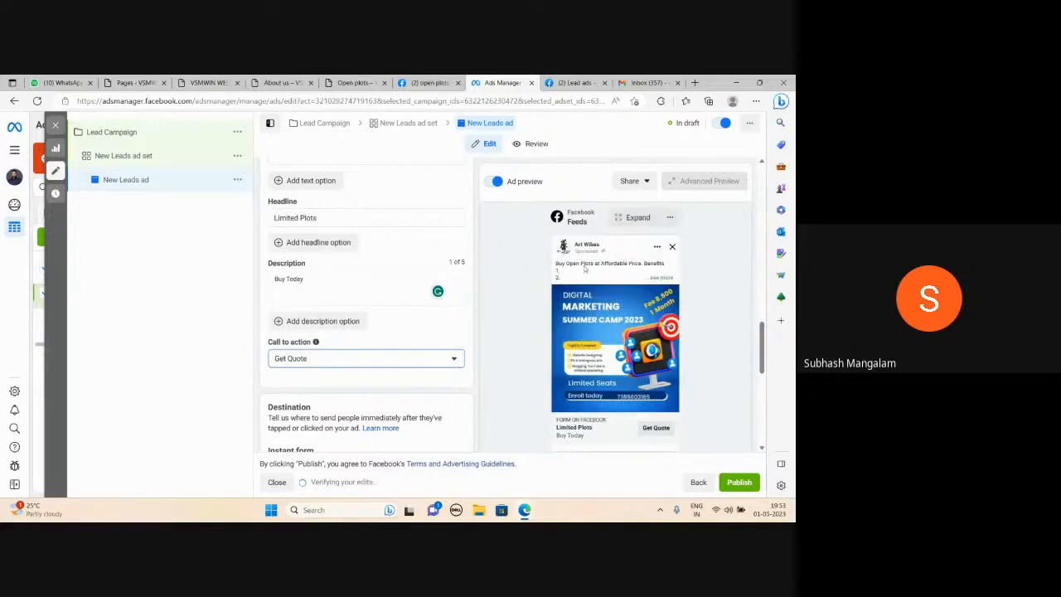
# Start creating a new instant form and name it "First Form"
pyautogui.click(665, 279)
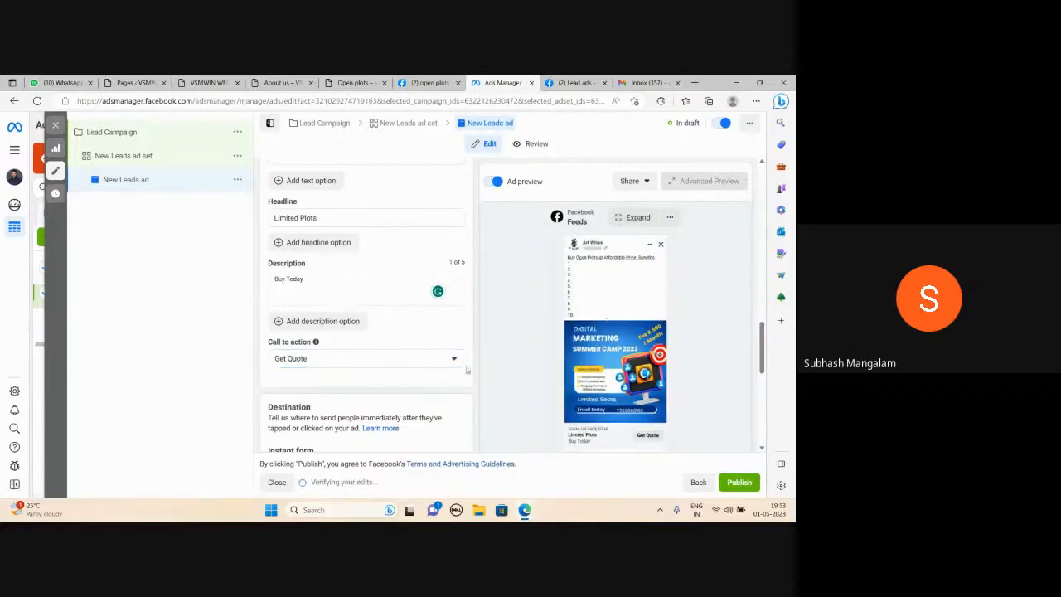
pyautogui.scroll(-2, 451, 319)
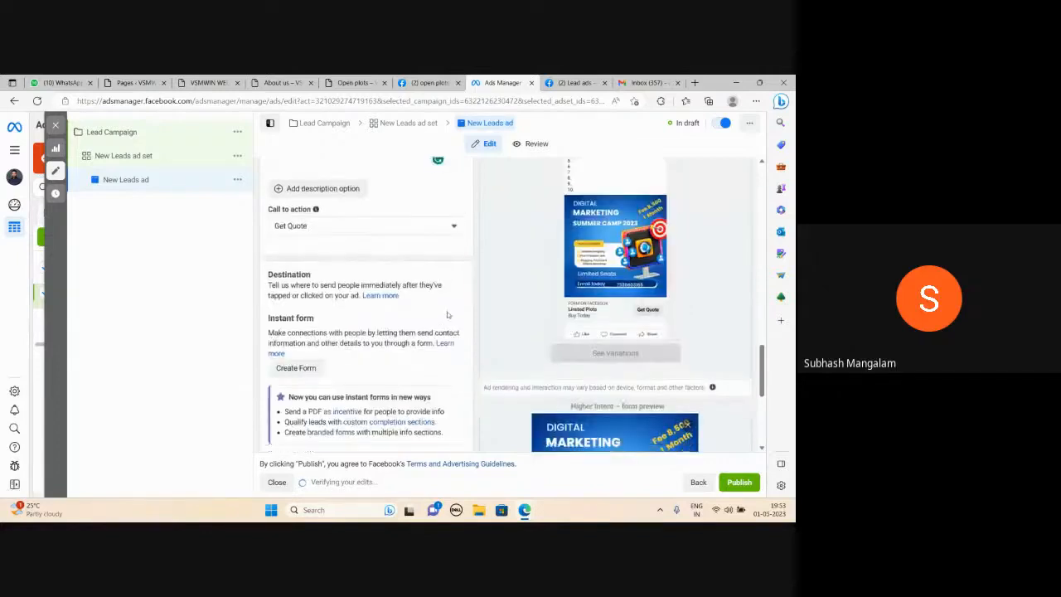
pyautogui.scroll(2, 371, 274)
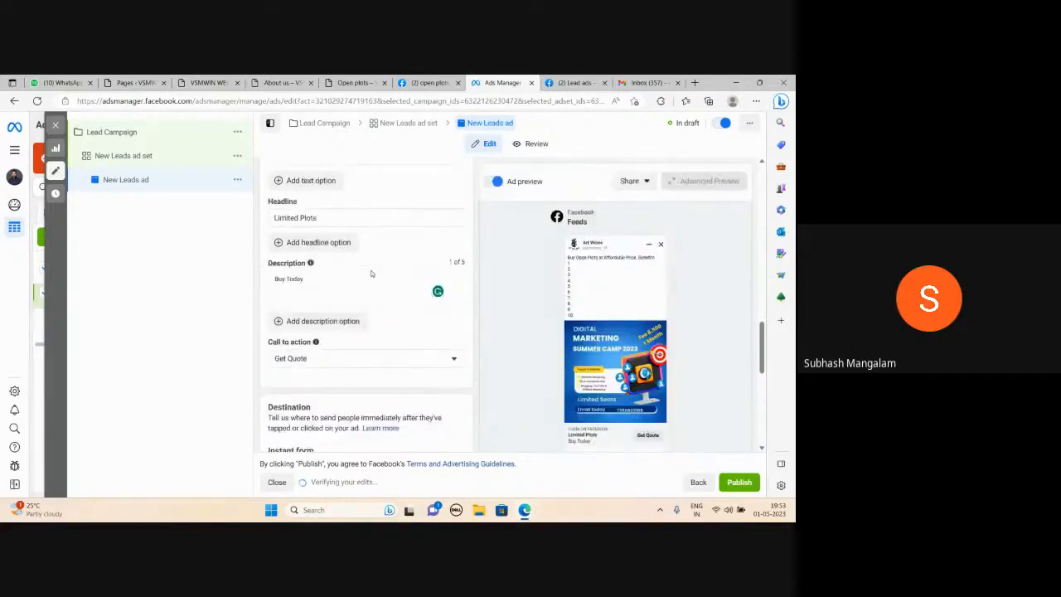
pyautogui.scroll(-2, 372, 273)
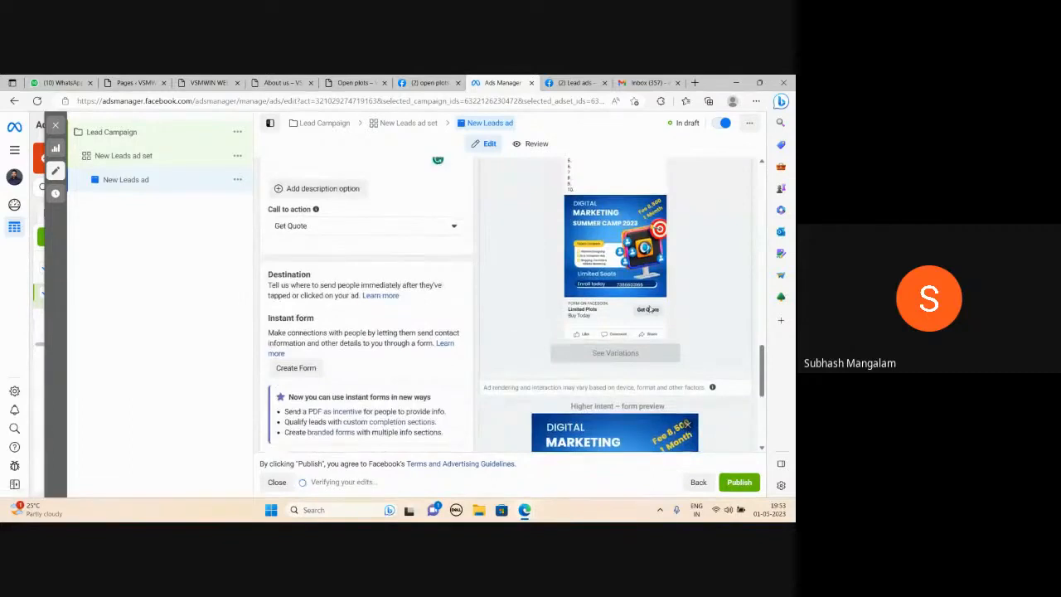
pyautogui.scroll(-2, 478, 298)
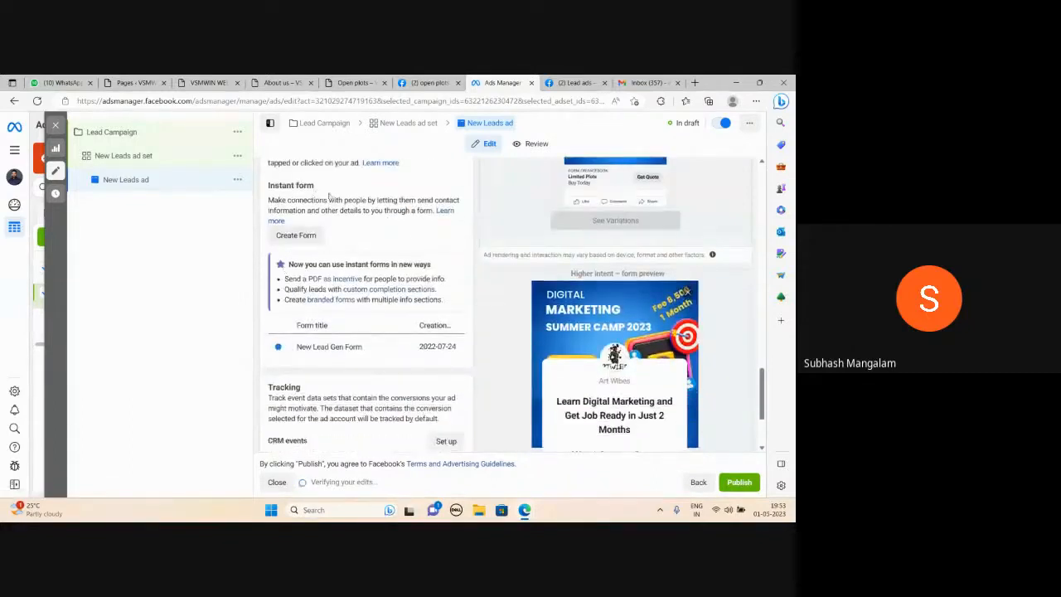
pyautogui.click(297, 236)
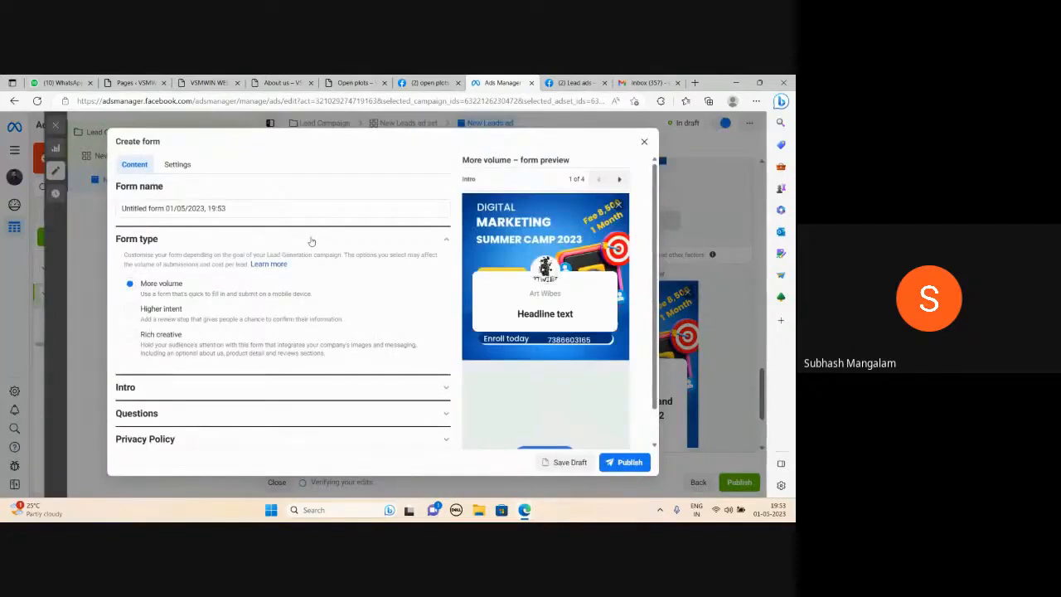
pyautogui.tripleClick(231, 210)
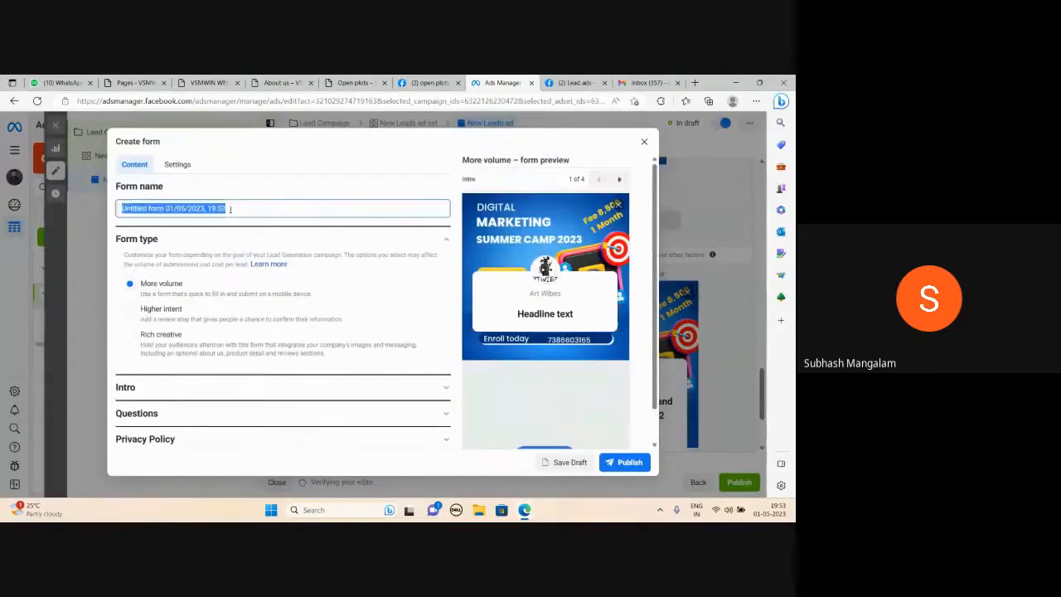
pyautogui.write('First Form')
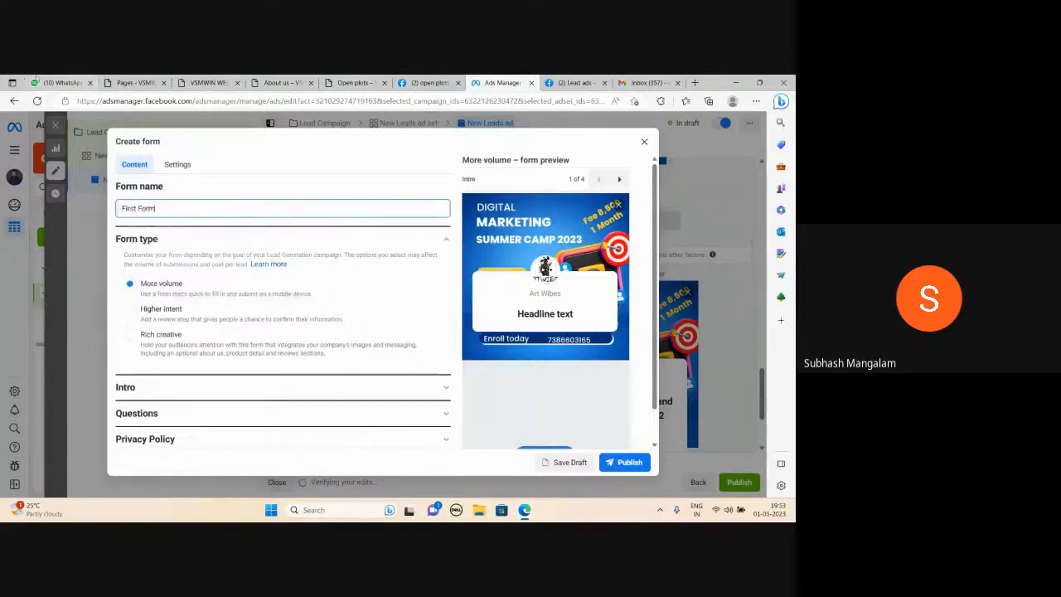
# Open the form's Intro section and set the greeting headline to "Buy Open PLots Near Srisailam Highway"
pyautogui.scroll(-1, 301, 288)
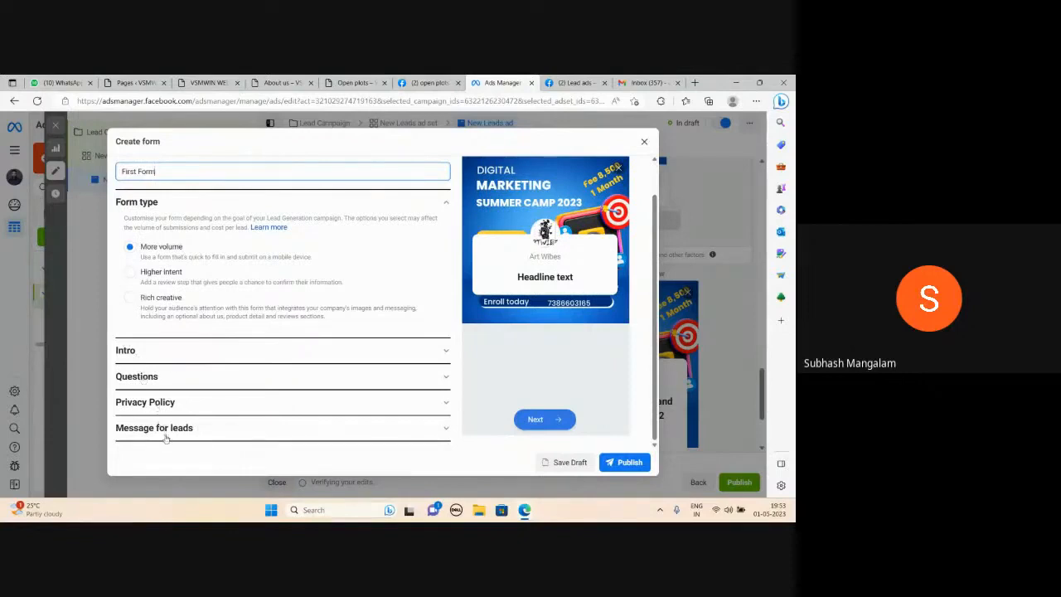
pyautogui.click(445, 353)
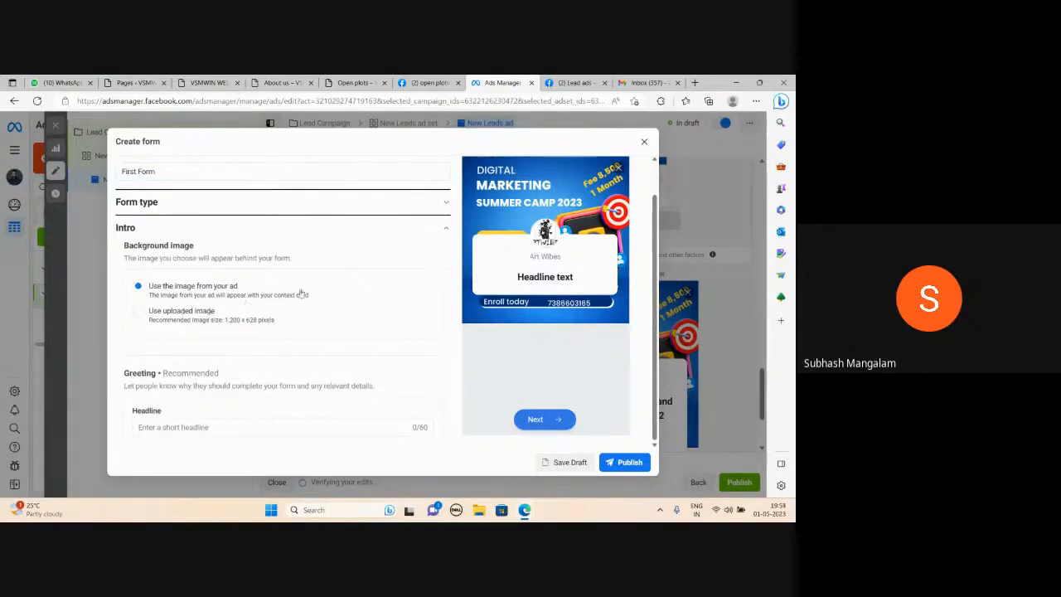
pyautogui.scroll(-1, 319, 283)
pyautogui.click(184, 335)
pyautogui.write('Buy')
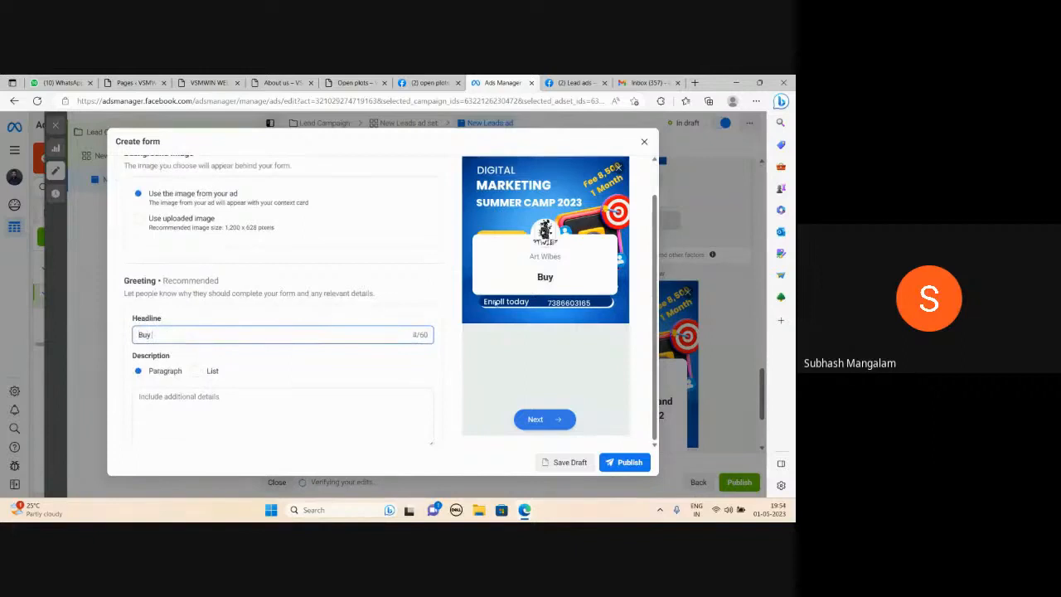
pyautogui.write(' Open PLots')
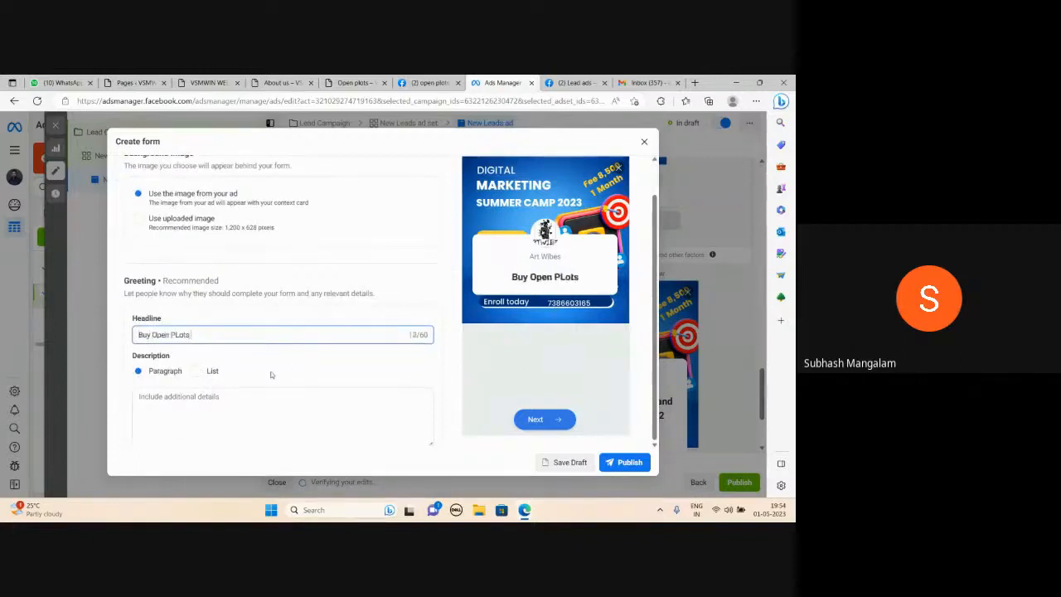
pyautogui.write(' Near Sri')
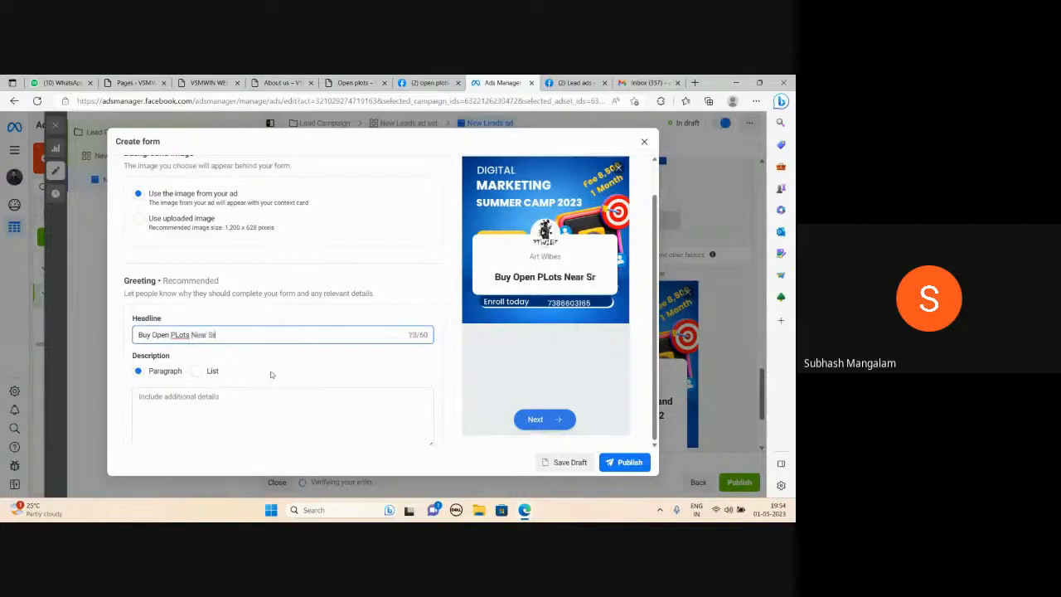
pyautogui.write('sailam Highway')
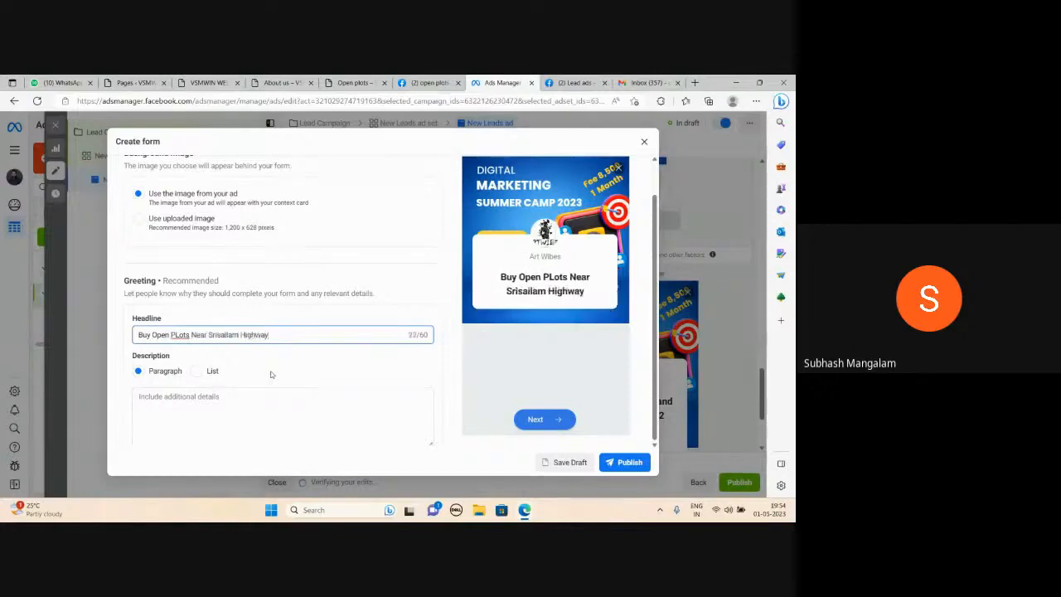
# Enter the greeting description "Affordable Open Plots Near Srisailam Highway"
pyautogui.scroll(-1, 271, 375)
pyautogui.click(190, 318)
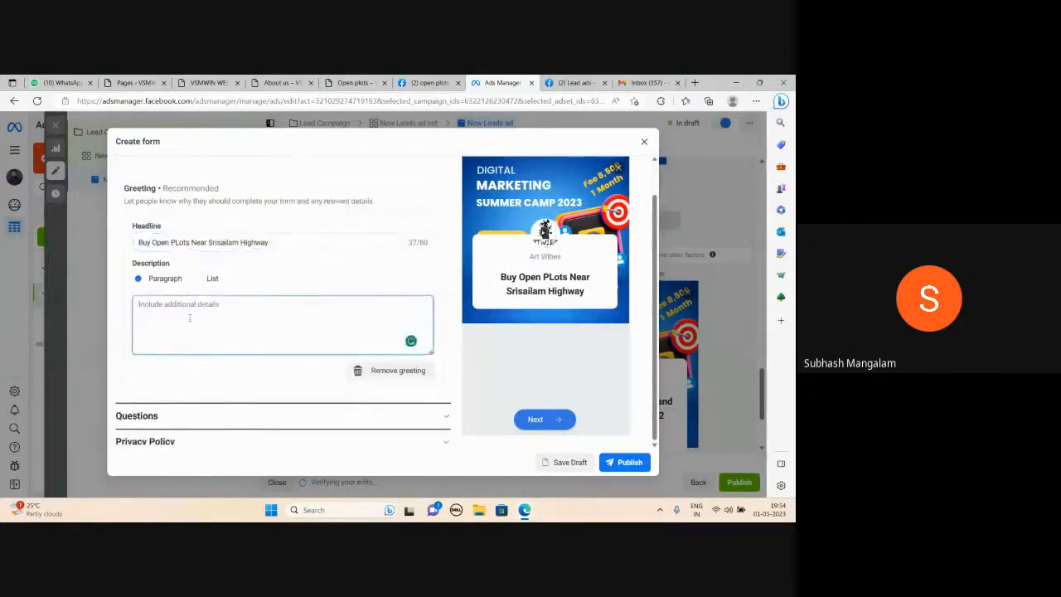
pyautogui.write('Affordable Open Plots Near Srisailam H')
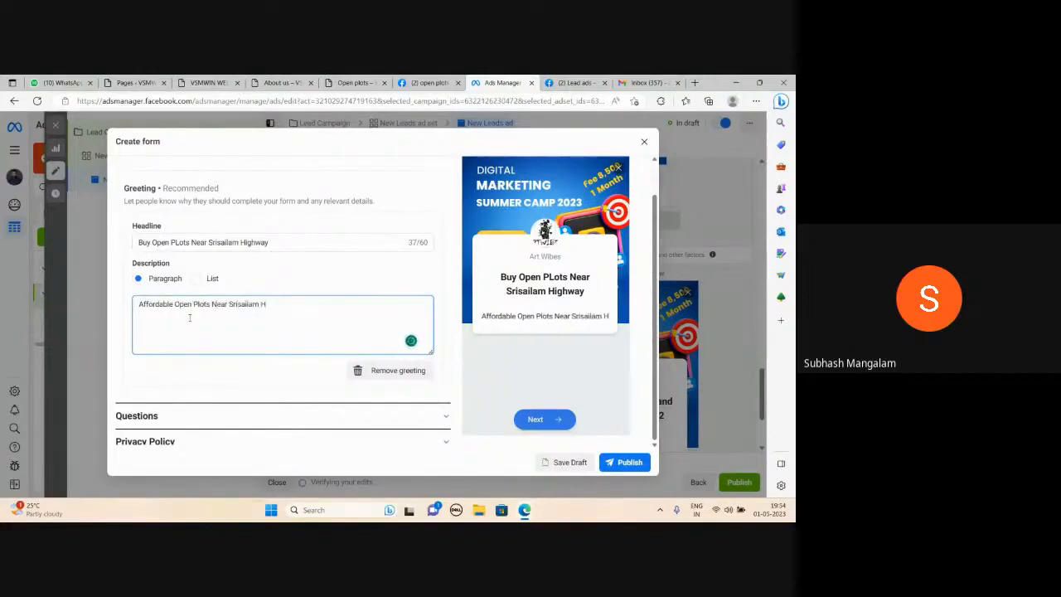
pyautogui.write('ighway')
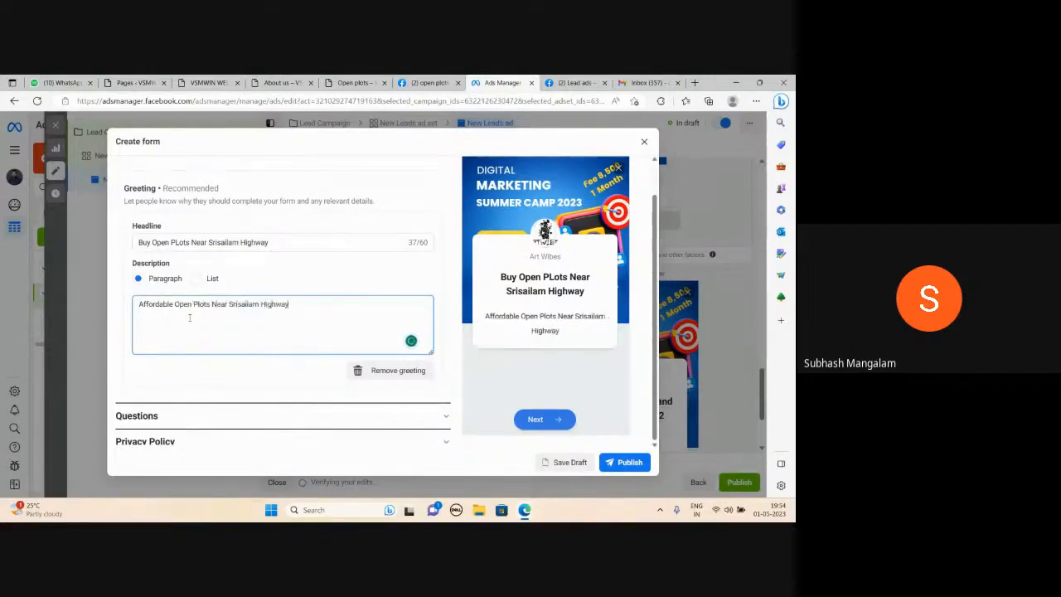
# Collapse the Intro section, open the Questions section and browse the custom question types
pyautogui.scroll(3, 298, 326)
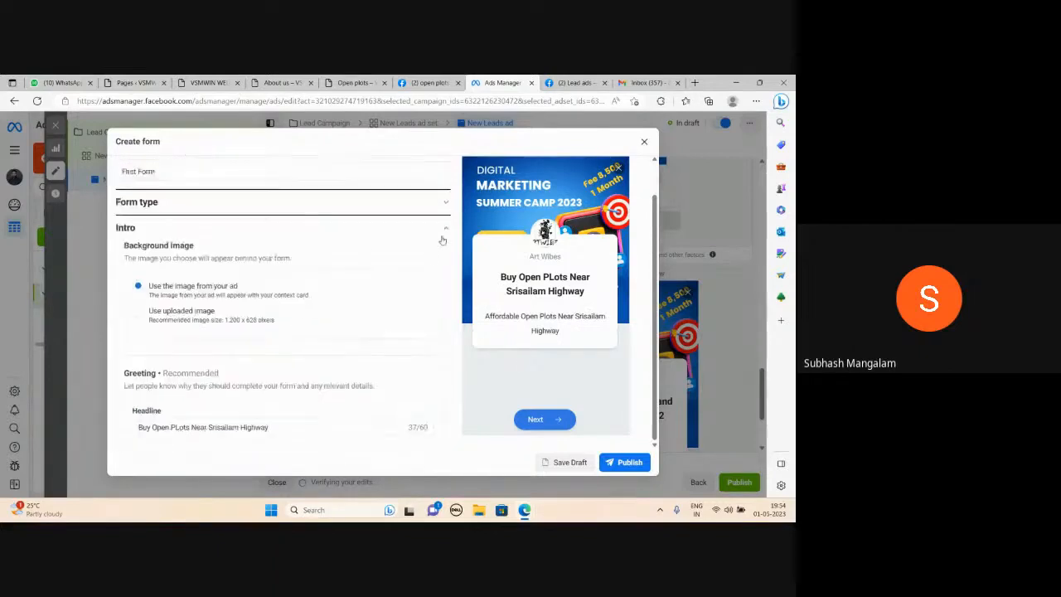
pyautogui.click(443, 231)
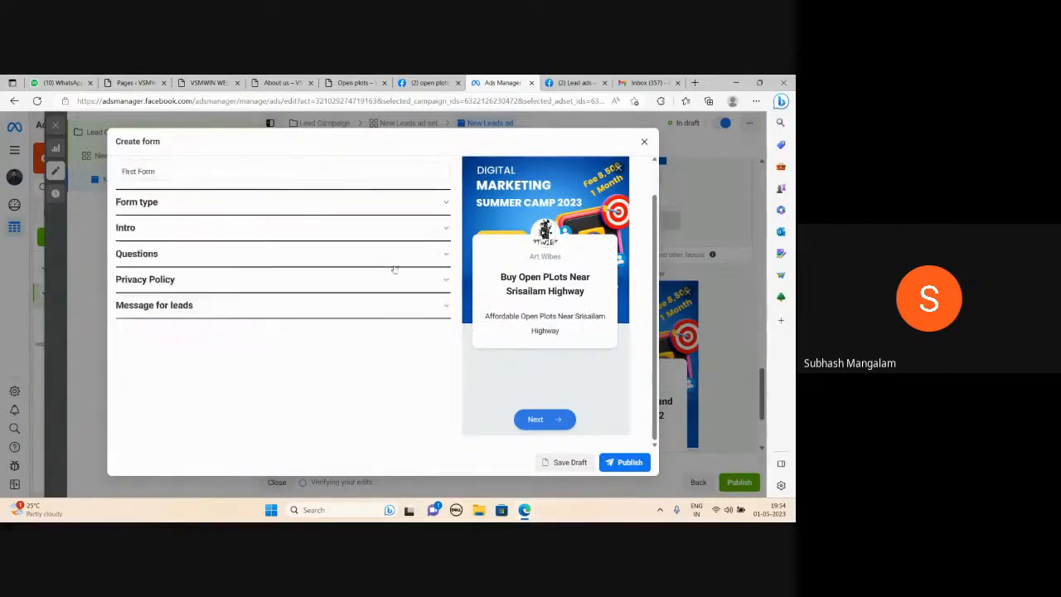
pyautogui.click(445, 257)
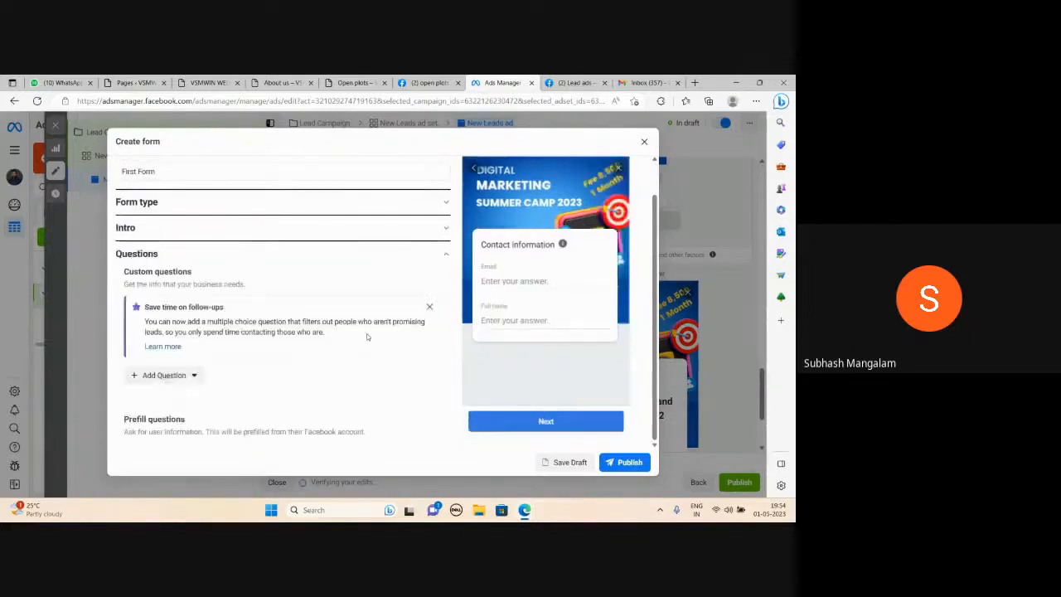
pyautogui.scroll(-3, 188, 354)
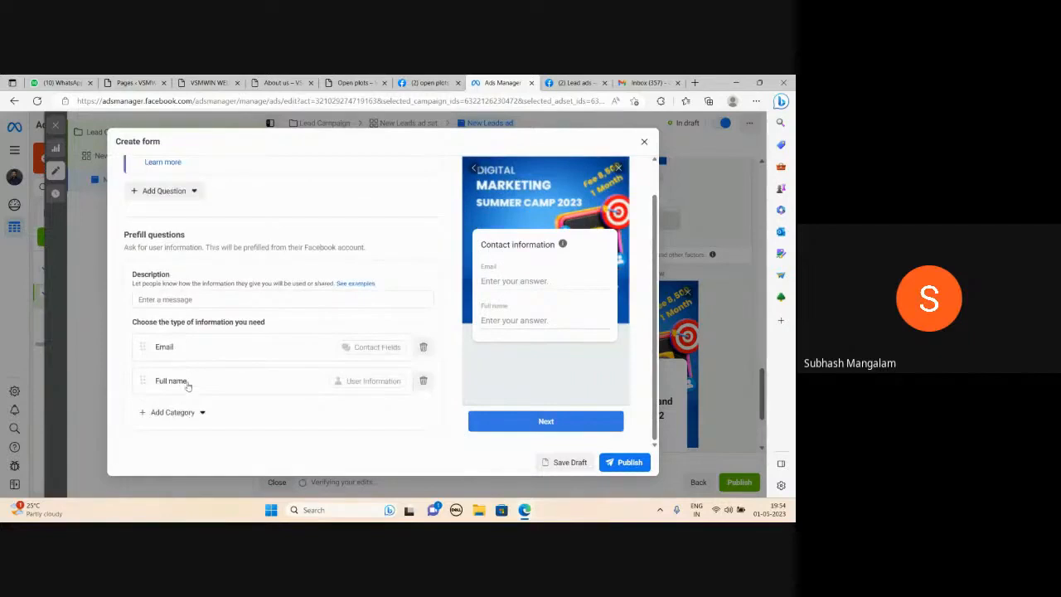
pyautogui.scroll(1, 188, 384)
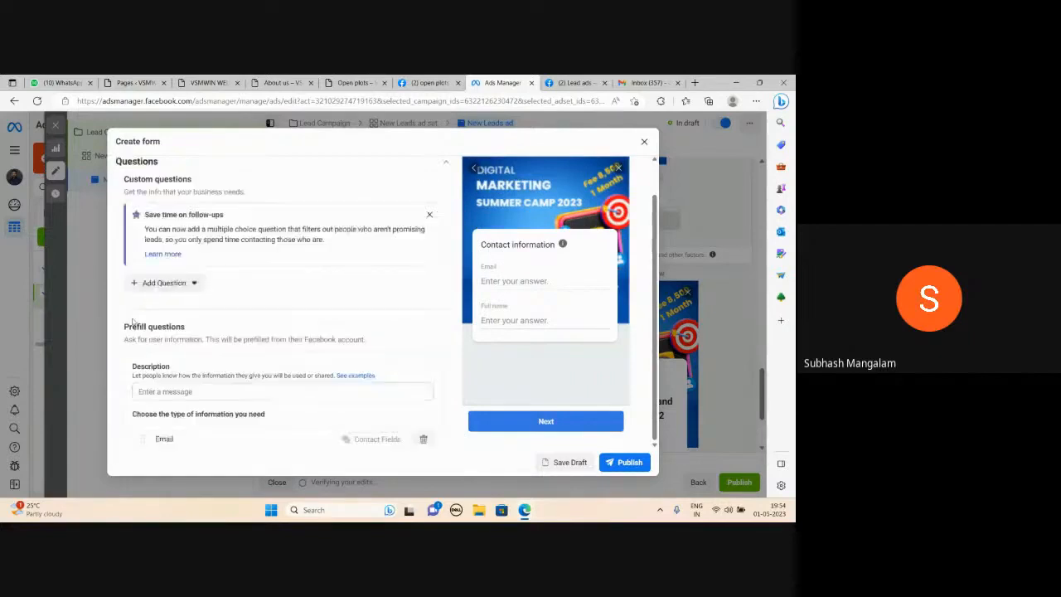
pyautogui.click(142, 286)
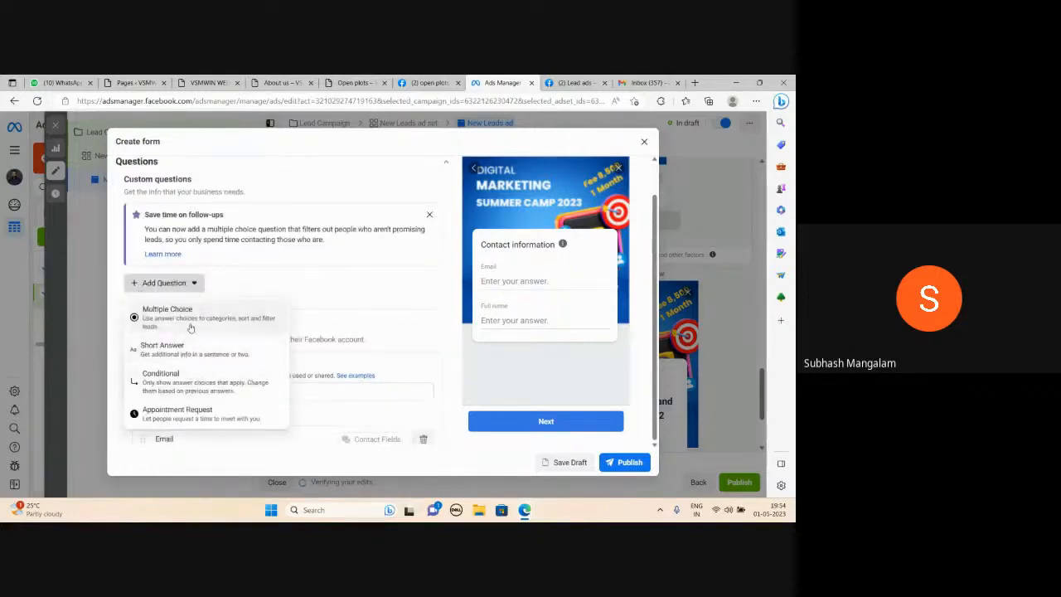
pyautogui.click(361, 287)
# Add a Phone number contact field to the prefill questions
pyautogui.scroll(-4, 348, 315)
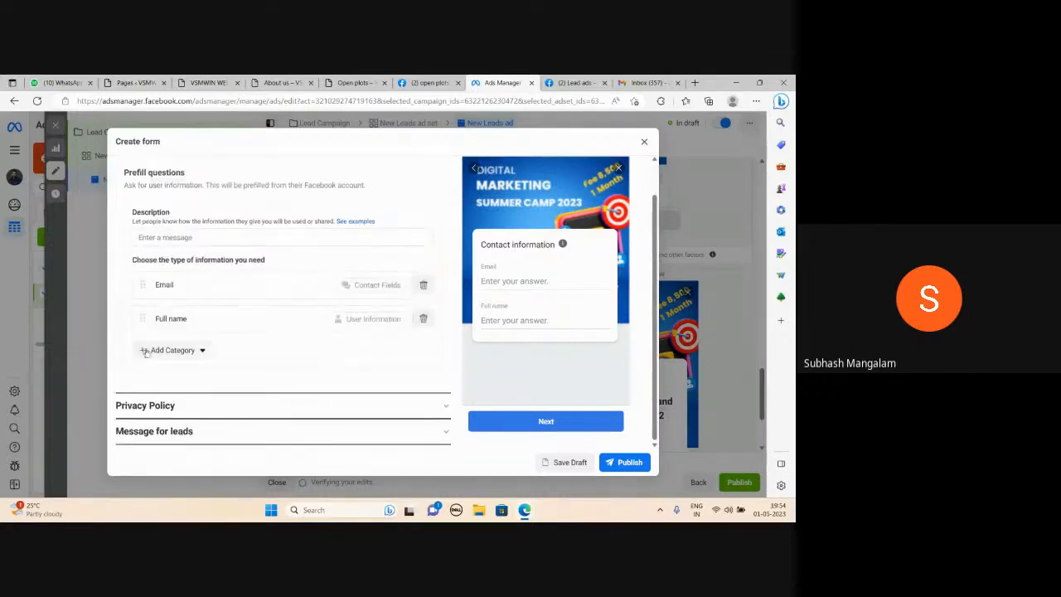
pyautogui.click(143, 351)
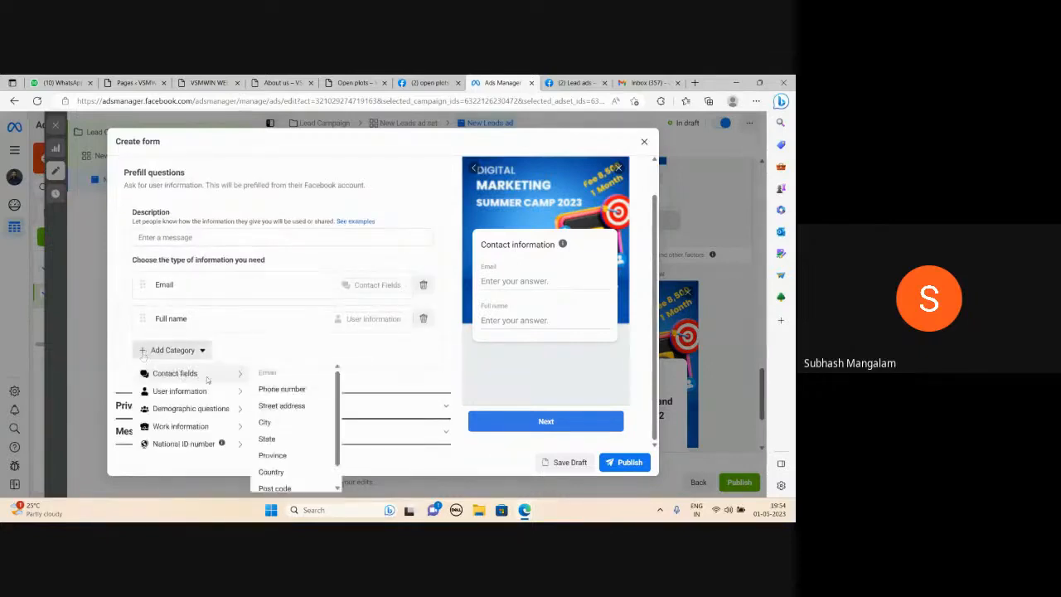
pyautogui.moveTo(207, 390)
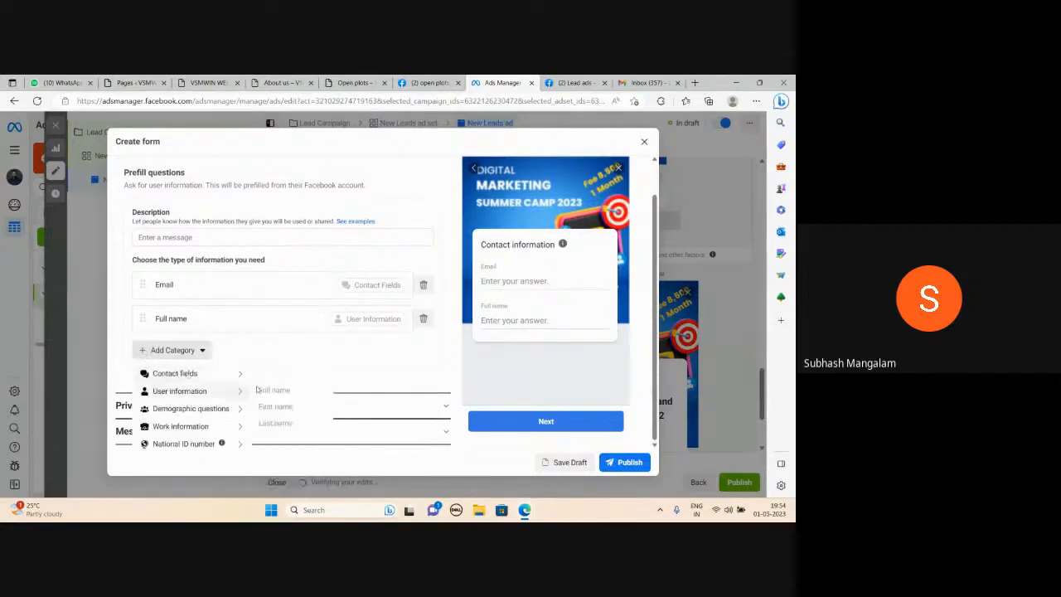
pyautogui.moveTo(230, 377)
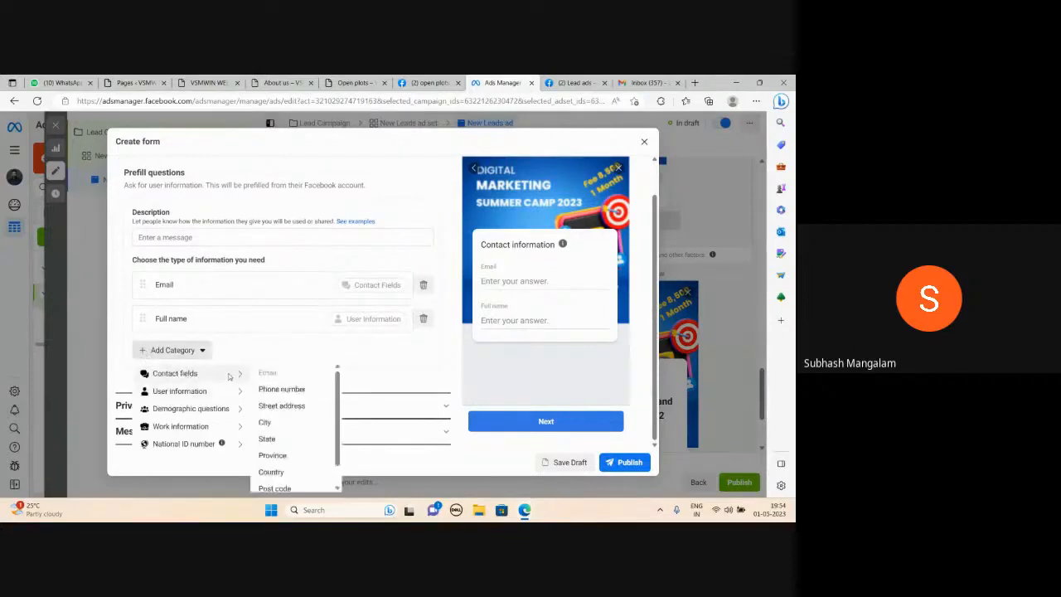
pyautogui.click(279, 389)
pyautogui.click(178, 382)
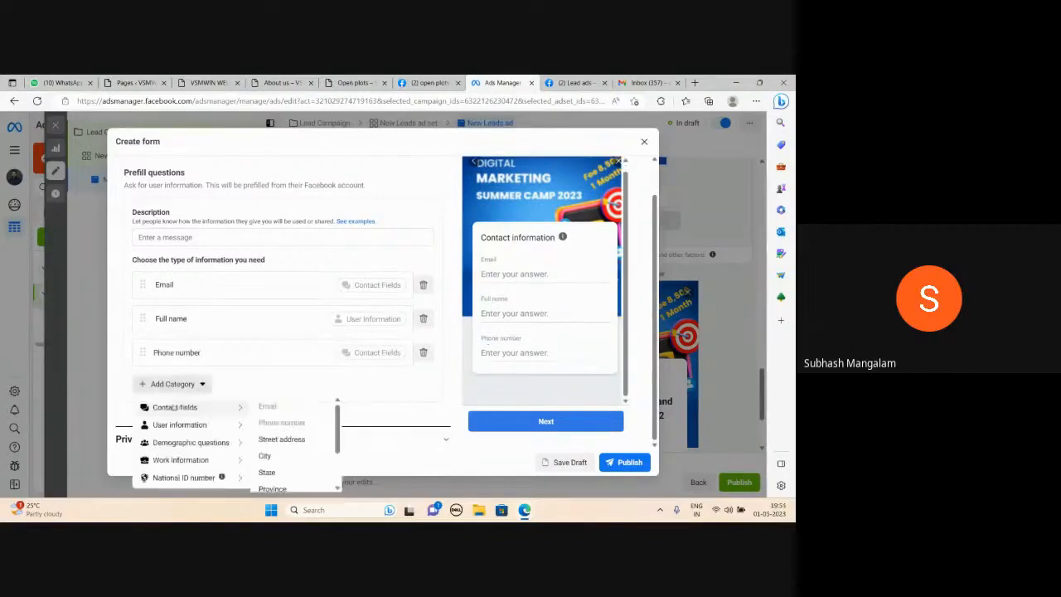
pyautogui.scroll(-1, 278, 459)
pyautogui.scroll(-2, 280, 463)
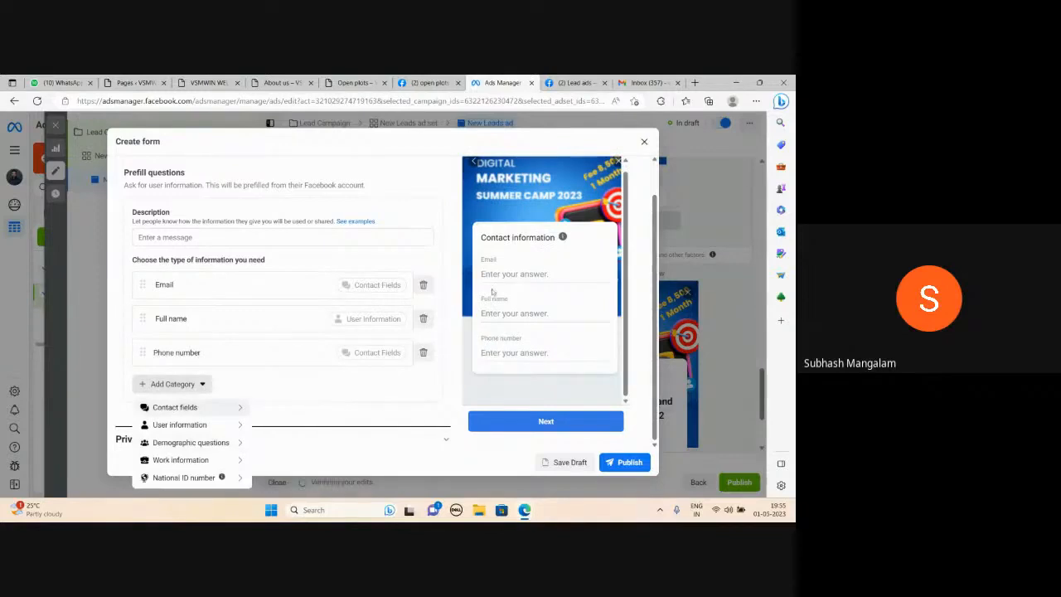
pyautogui.click(539, 279)
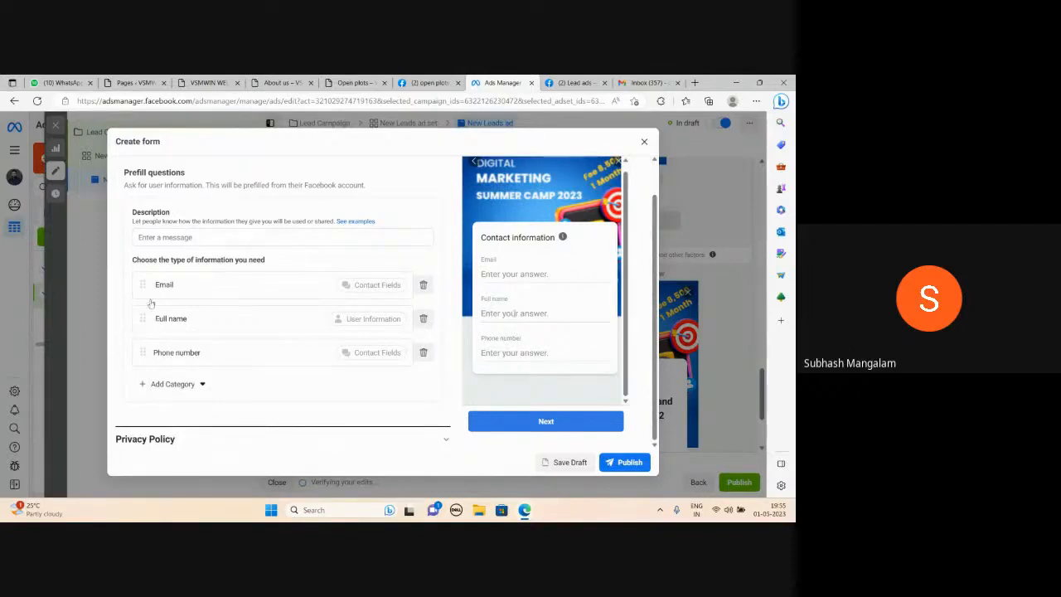
# Reorder the prefill fields so they run Full name, Phone number, Email
pyautogui.moveTo(146, 320); pyautogui.dragTo(152, 346)
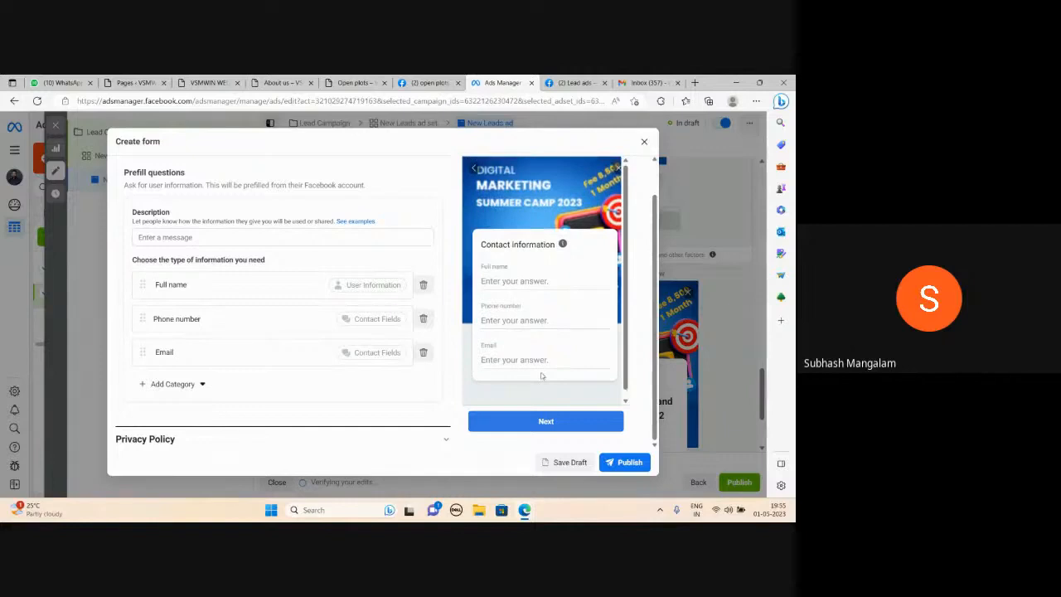
pyautogui.scroll(3, 292, 265)
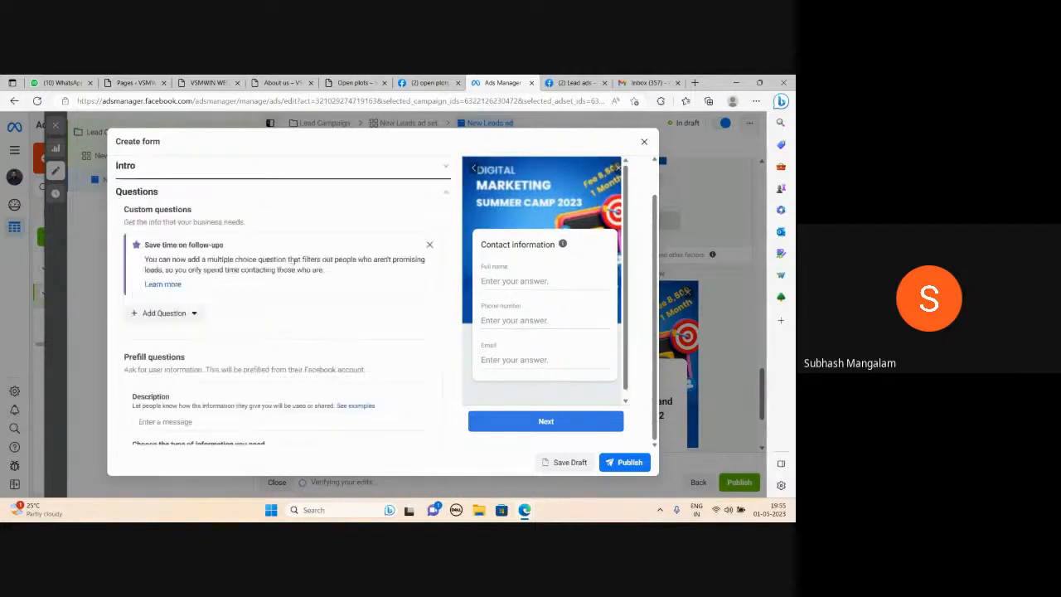
pyautogui.scroll(-5, 295, 259)
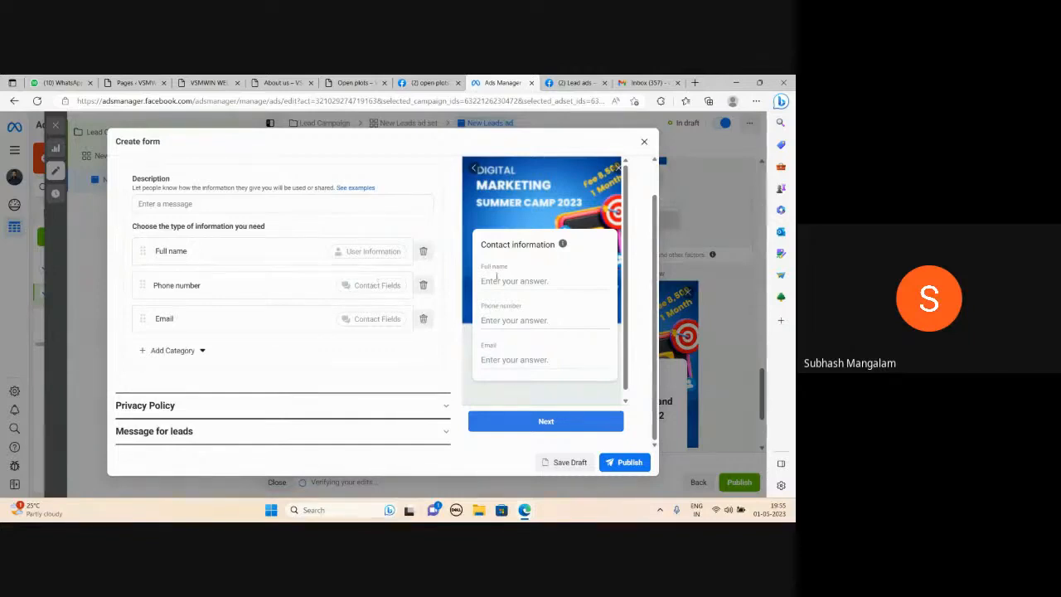
pyautogui.scroll(4, 356, 286)
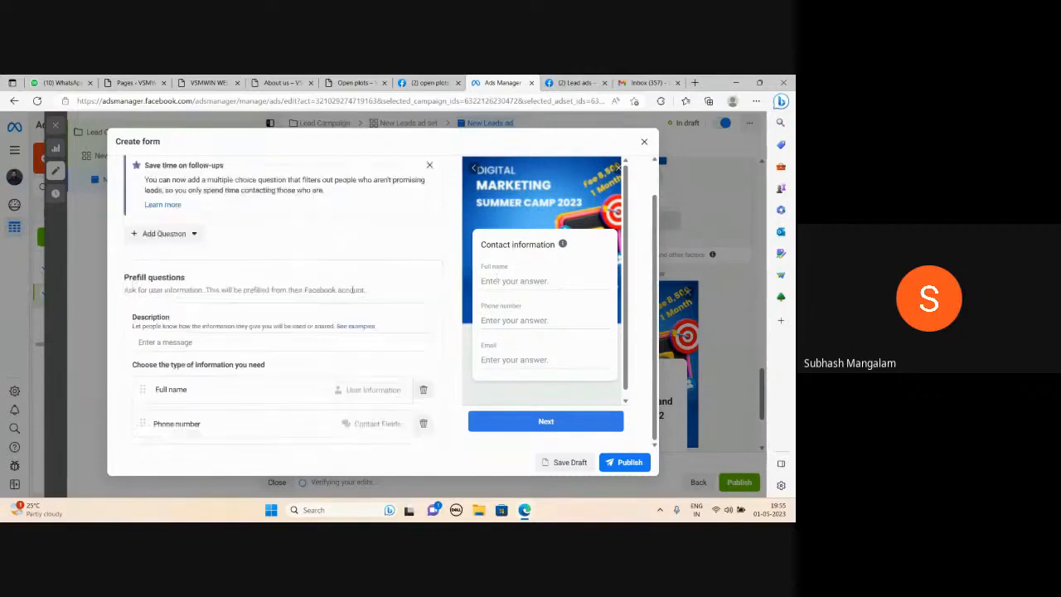
pyautogui.scroll(-2, 248, 298)
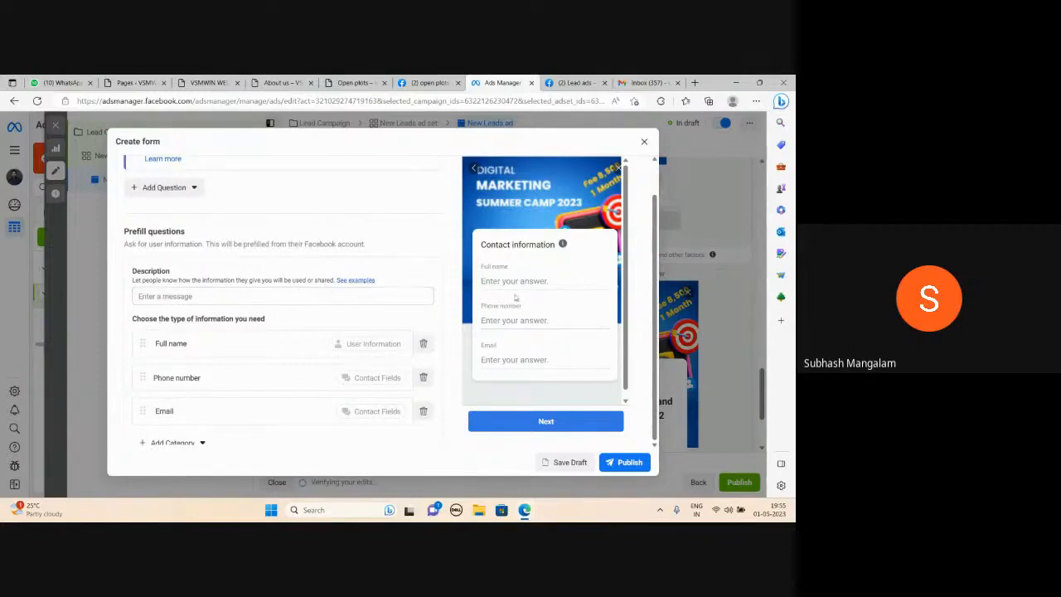
# Set the prefill questions description to "I will be Using Your Data Only For Communication Purpose"
pyautogui.click(165, 296)
pyautogui.write('I will be Using')
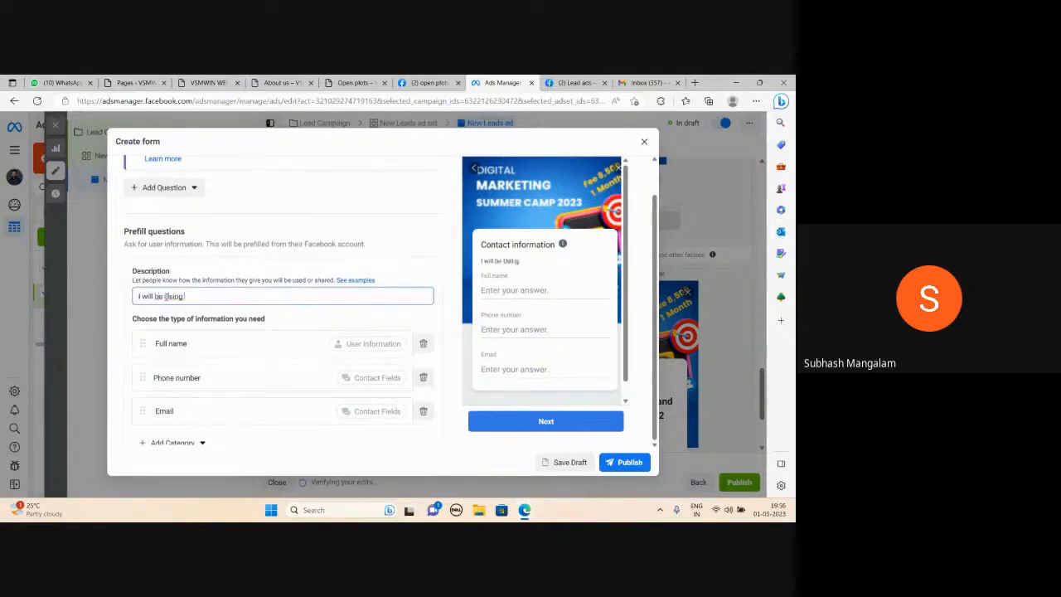
pyautogui.write(' Your Data Only For Comm')
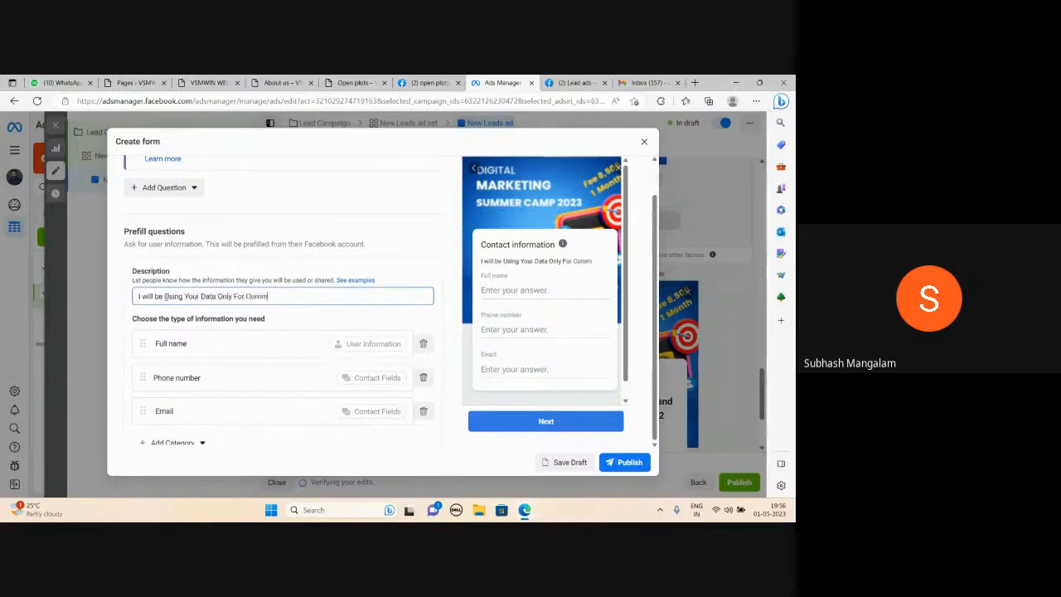
pyautogui.write('unication Pu')
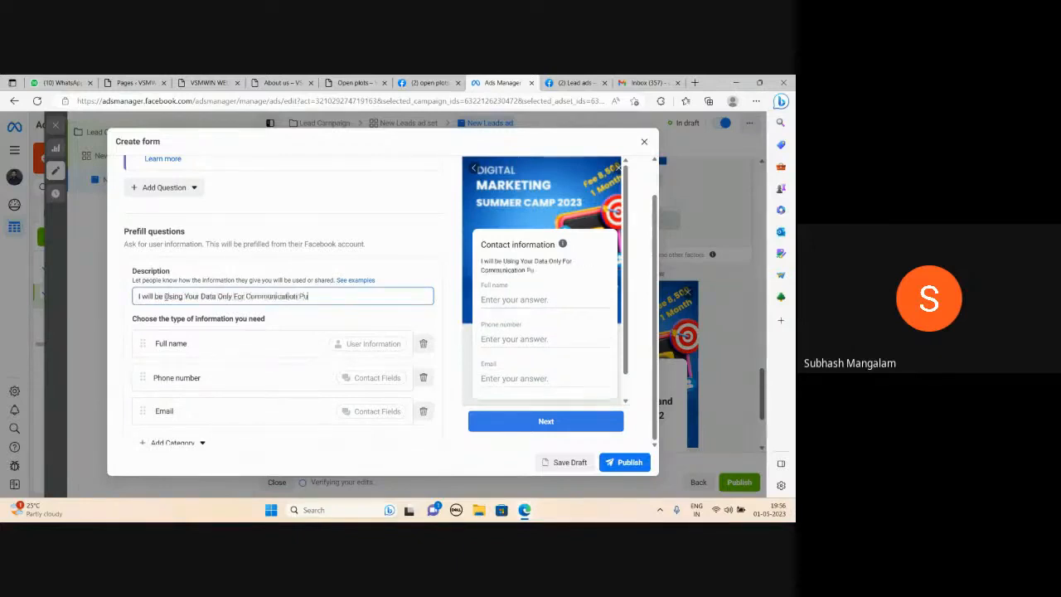
pyautogui.write('rpose')
pyautogui.scroll(-2, 298, 279)
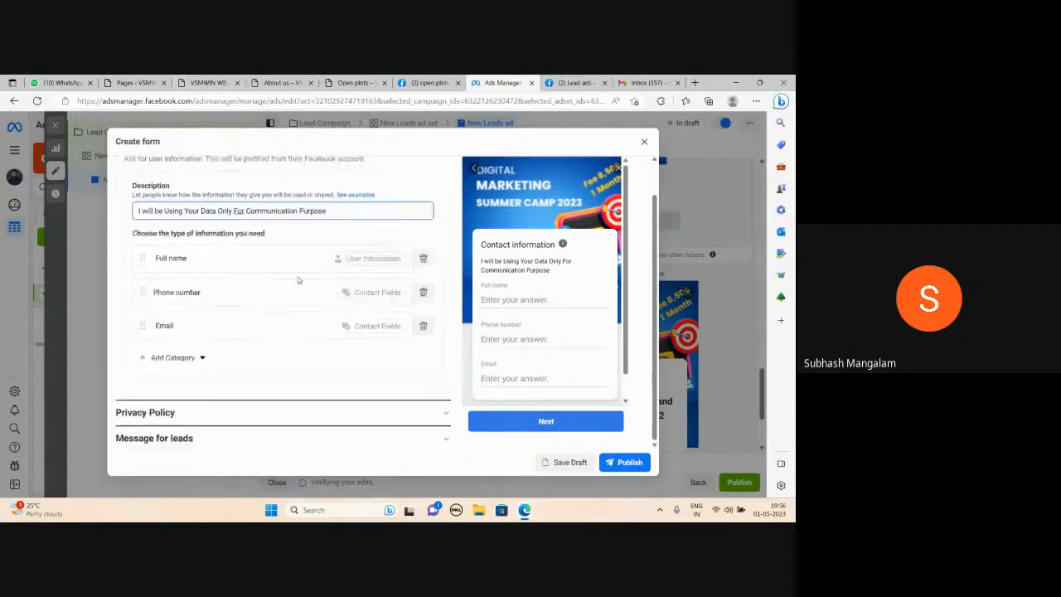
pyautogui.click(447, 406)
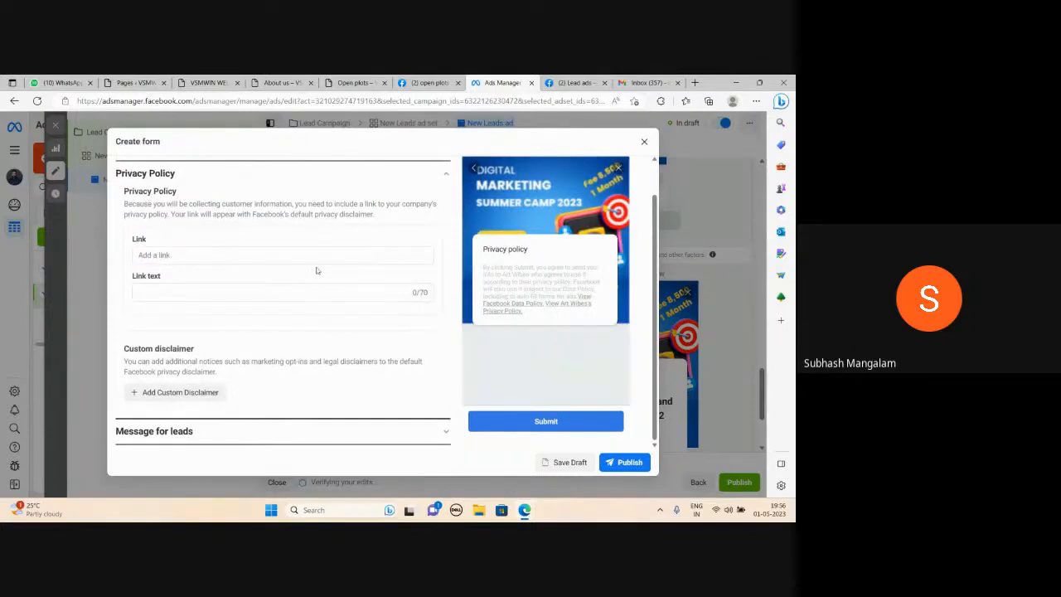
pyautogui.click(158, 294)
pyautogui.write('Priva')
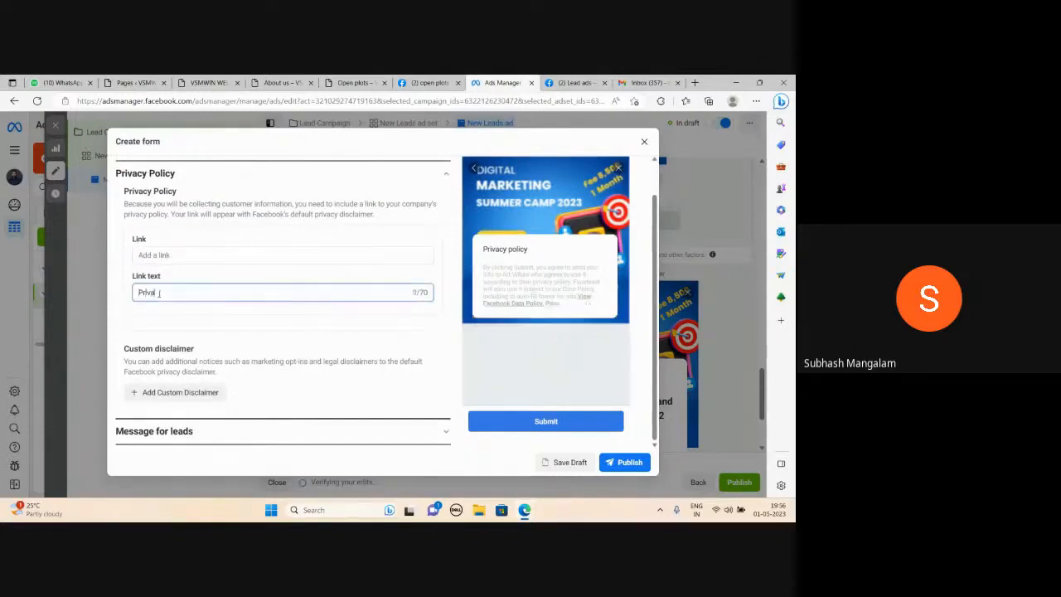
pyautogui.write('cy Policy')
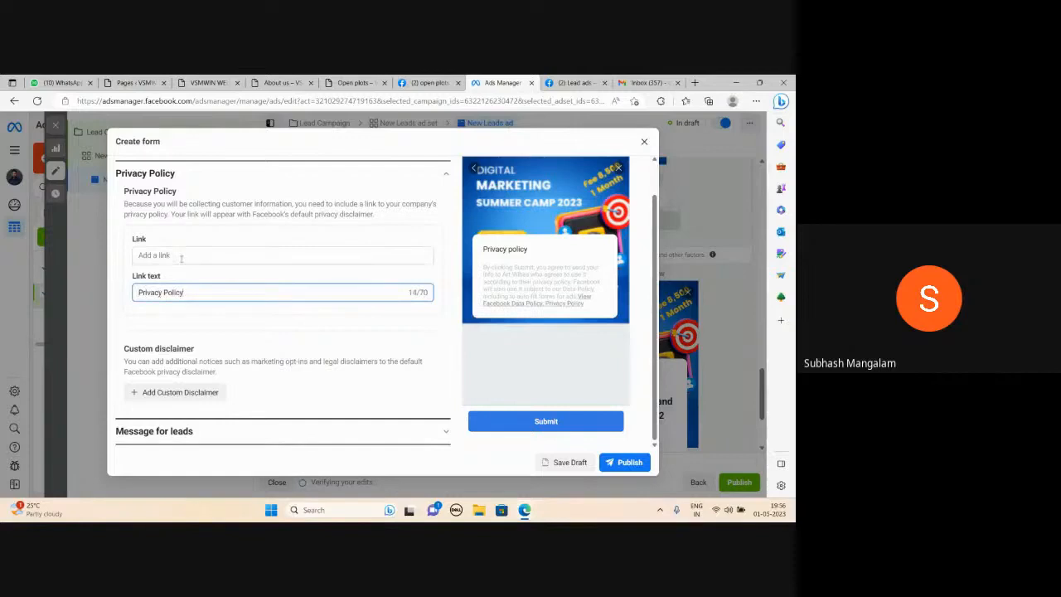
pyautogui.click(182, 255)
pyautogui.write('https://www.edmt.in')
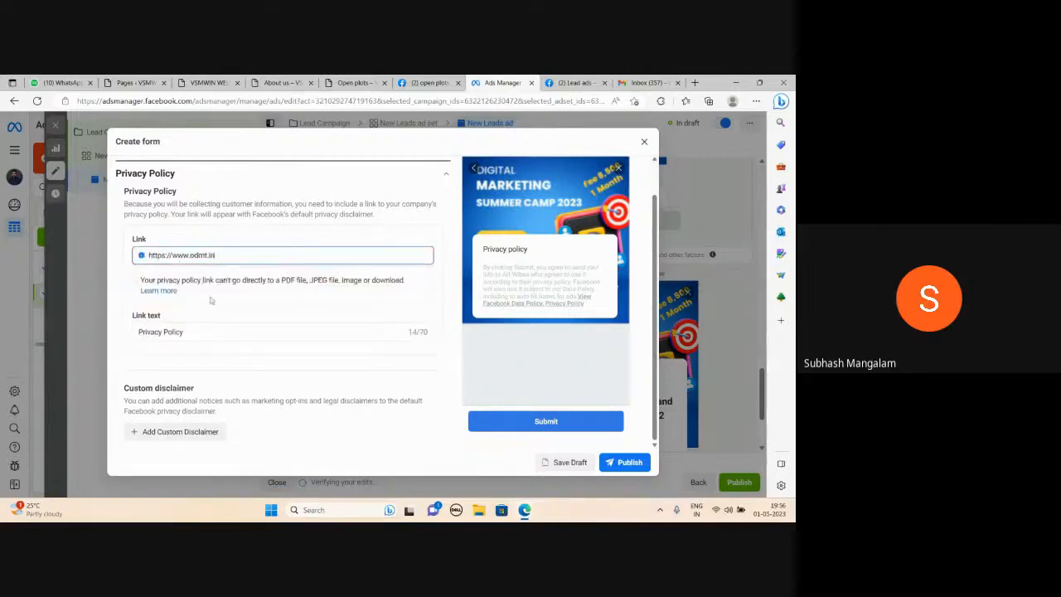
pyautogui.scroll(-2, 213, 302)
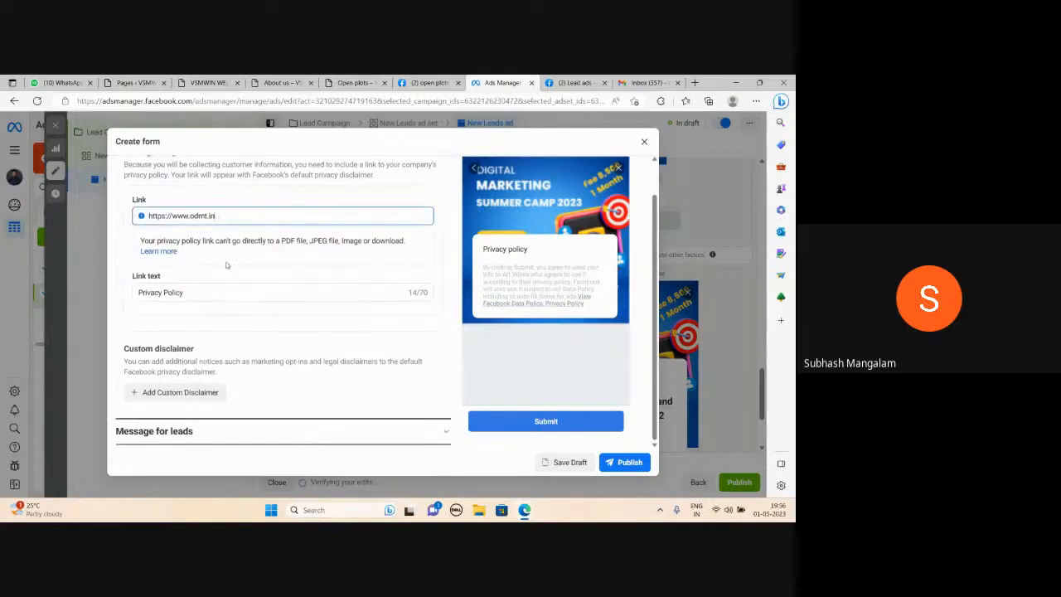
pyautogui.scroll(2, 323, 353)
pyautogui.scroll(5, 322, 353)
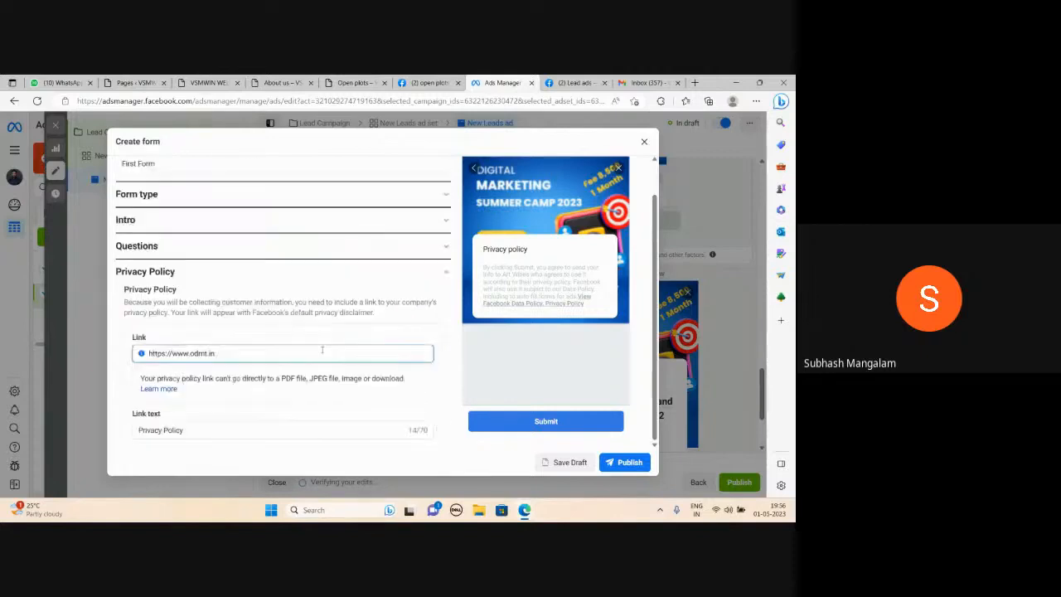
pyautogui.click(449, 277)
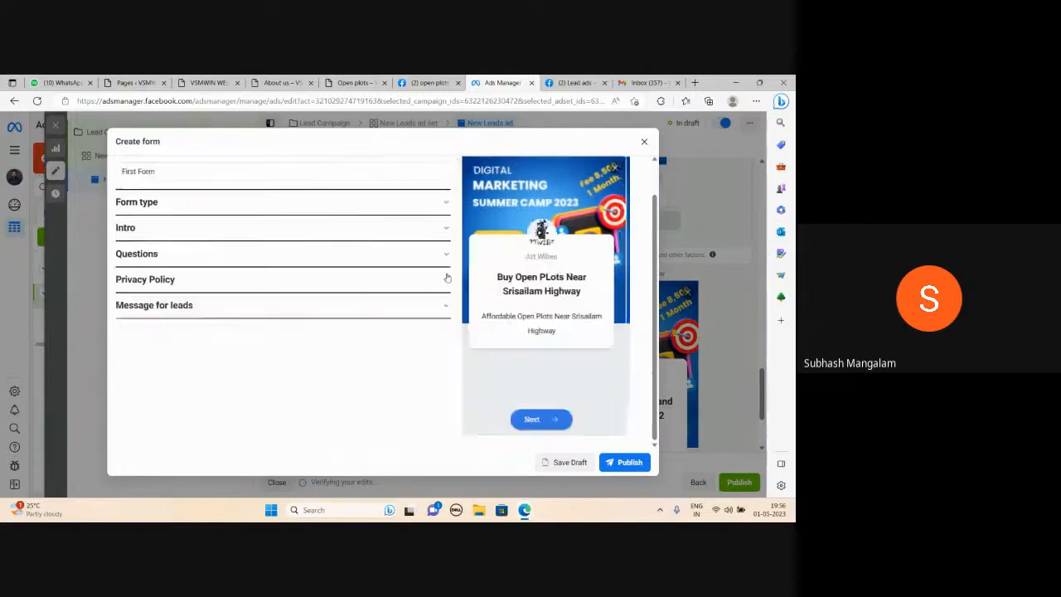
pyautogui.click(445, 309)
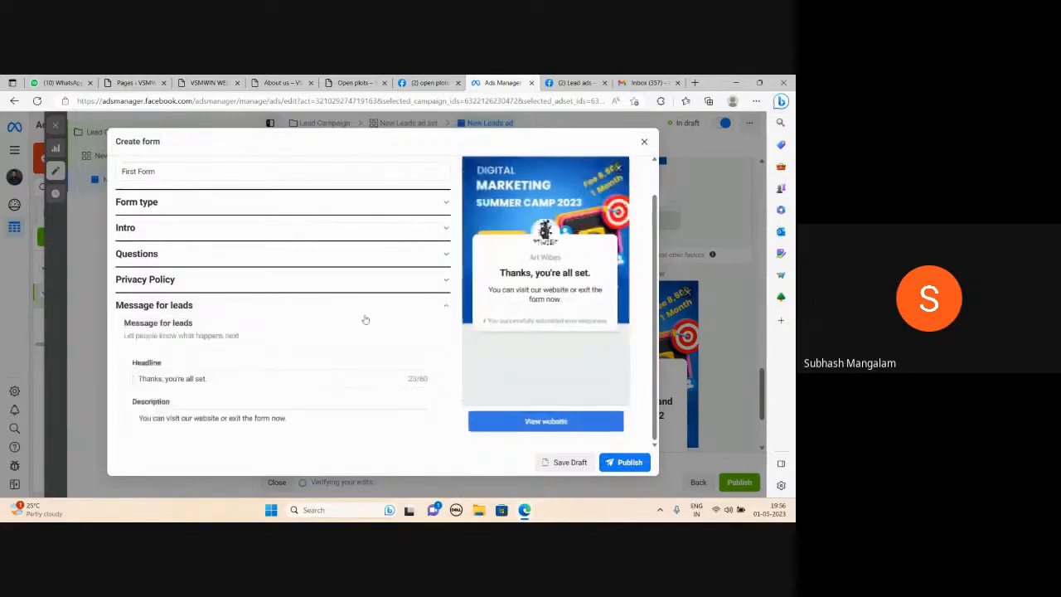
pyautogui.scroll(-1, 199, 365)
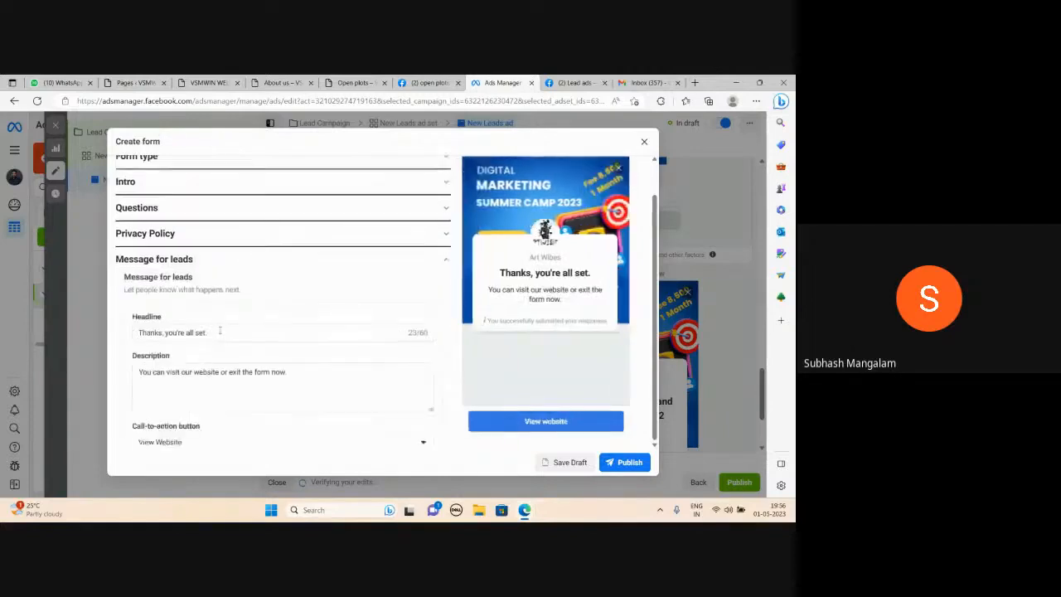
pyautogui.scroll(-2, 267, 350)
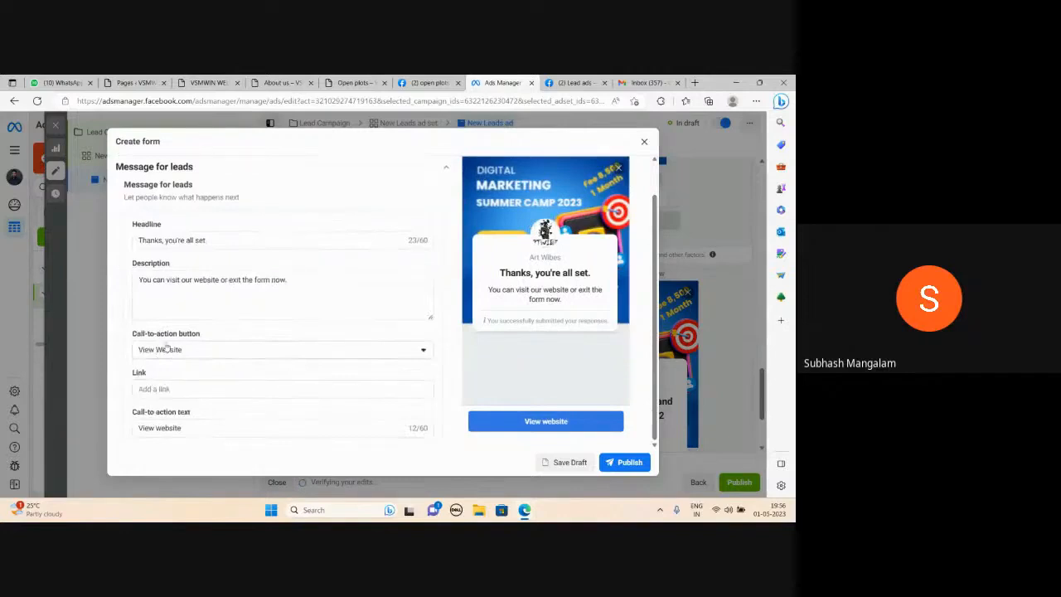
pyautogui.scroll(-1, 203, 356)
pyautogui.click(174, 363)
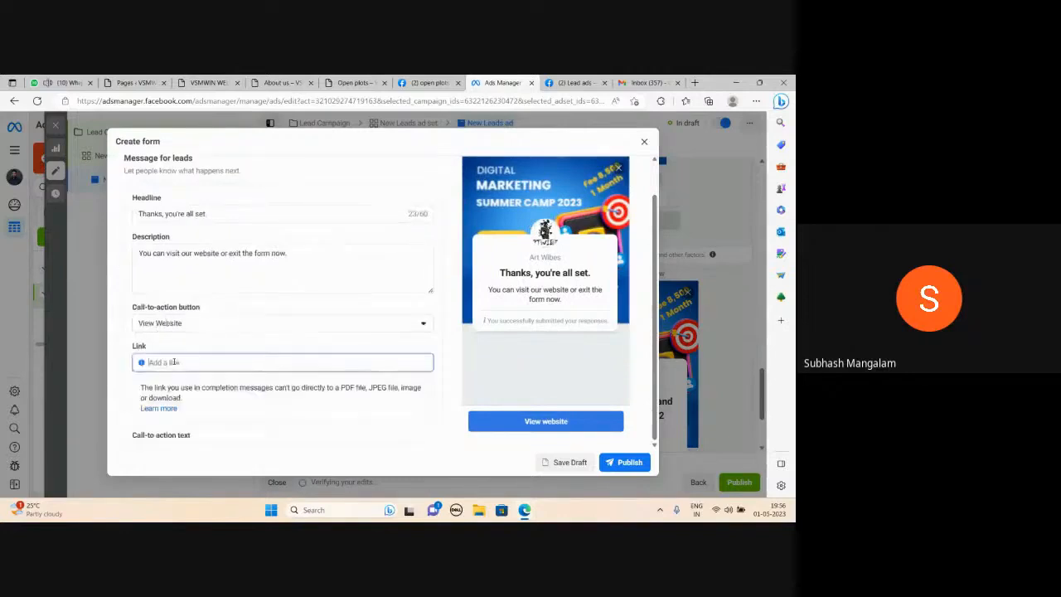
pyautogui.write('https')
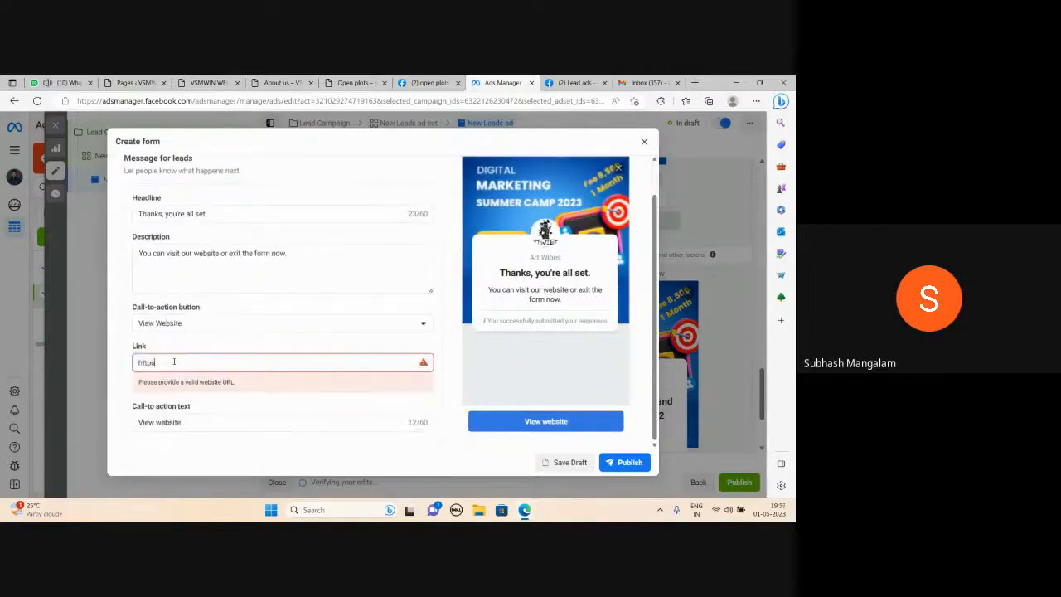
pyautogui.write('://www.odmt.in')
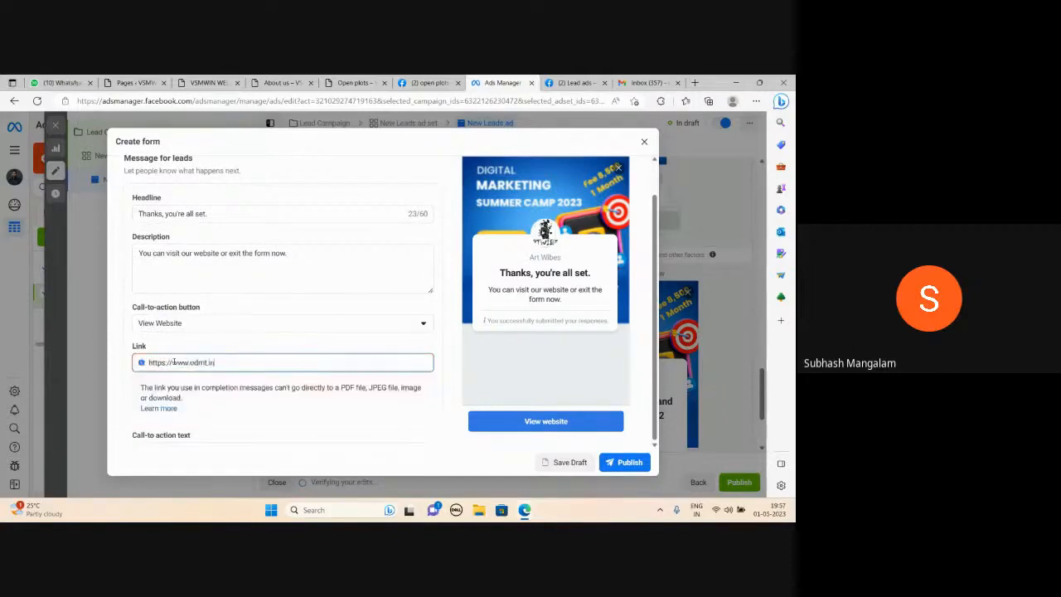
pyautogui.press('Tab')
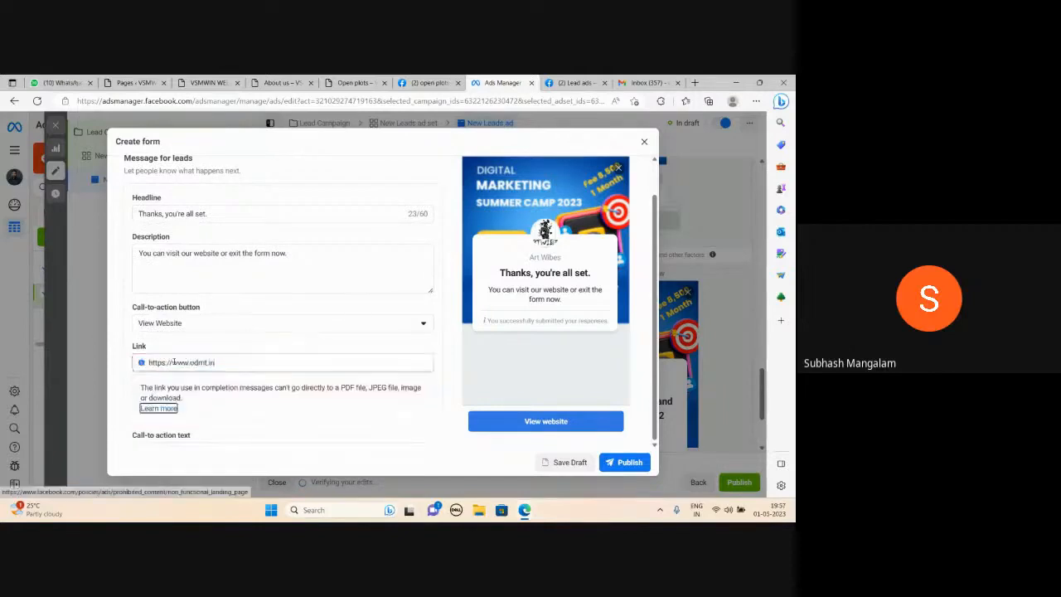
# Publish the Instant Form
pyautogui.scroll(-1, 319, 358)
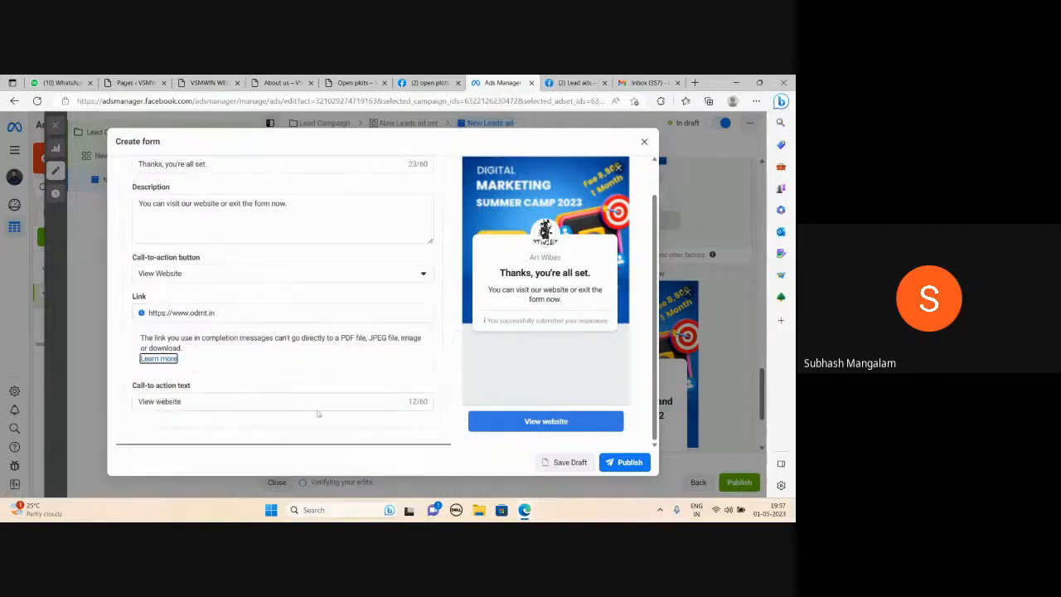
pyautogui.click(627, 470)
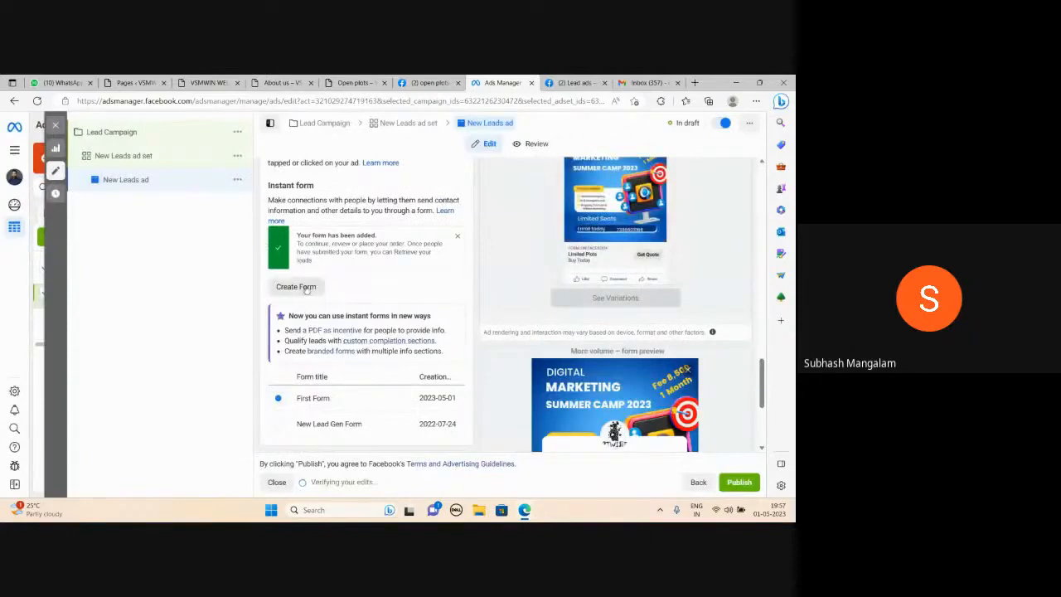
# Try to publish the ad and review the details of the publishing errors
pyautogui.scroll(-3, 443, 273)
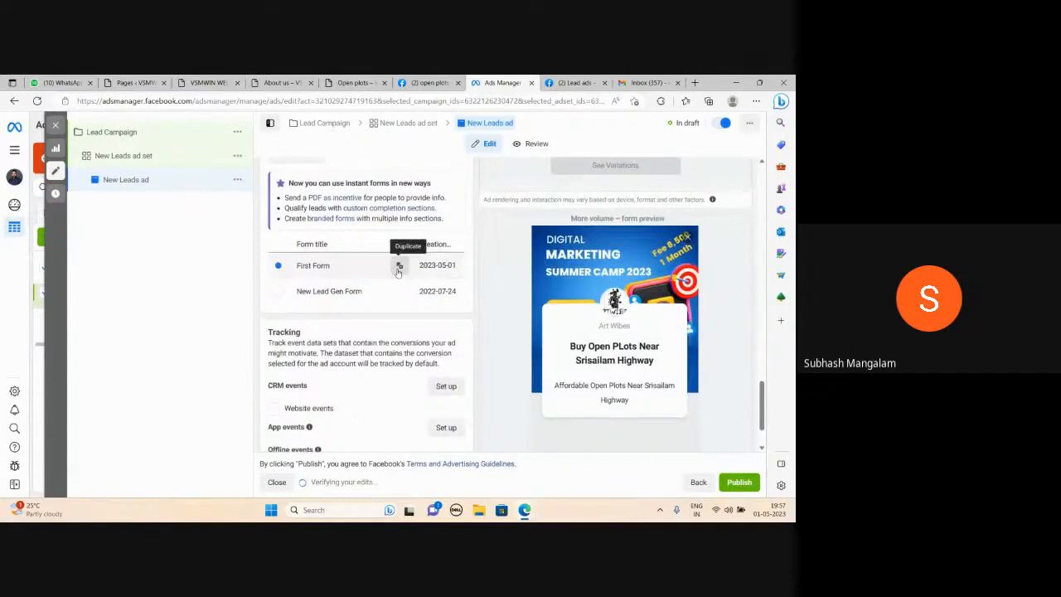
pyautogui.scroll(-1, 341, 251)
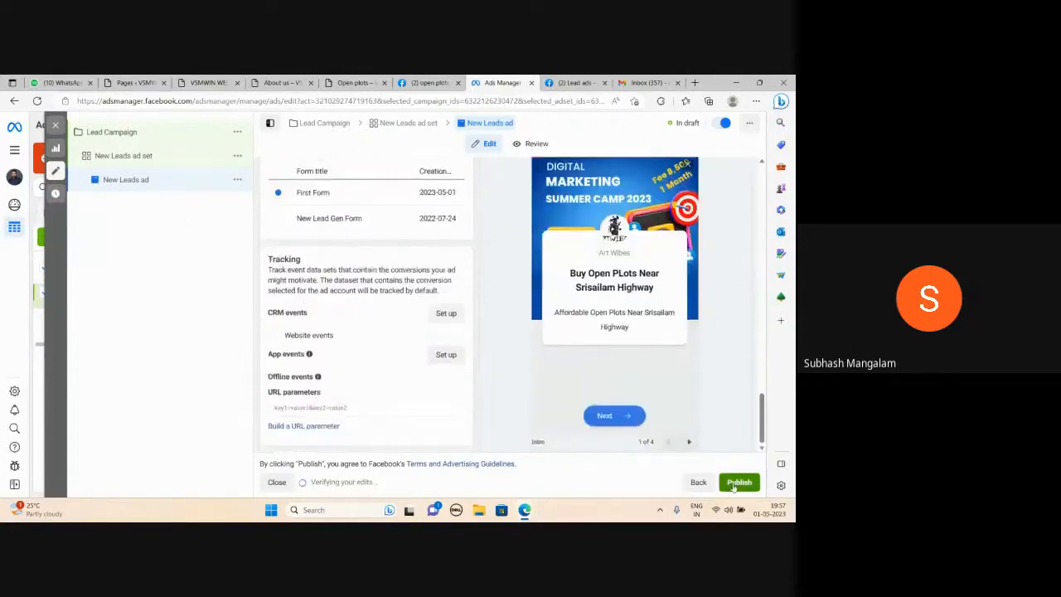
pyautogui.scroll(1, 708, 404)
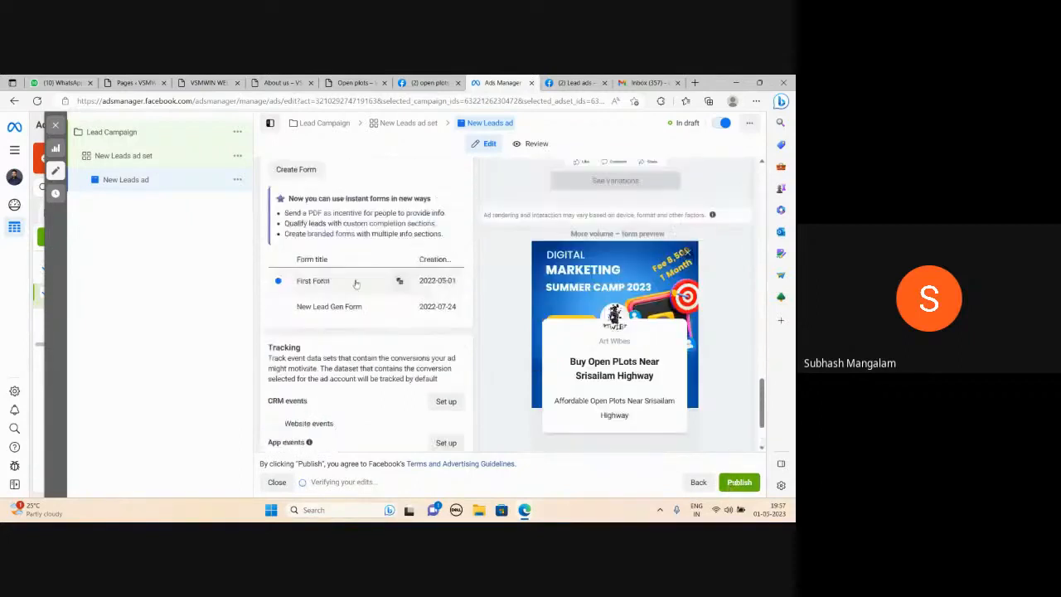
pyautogui.click(739, 482)
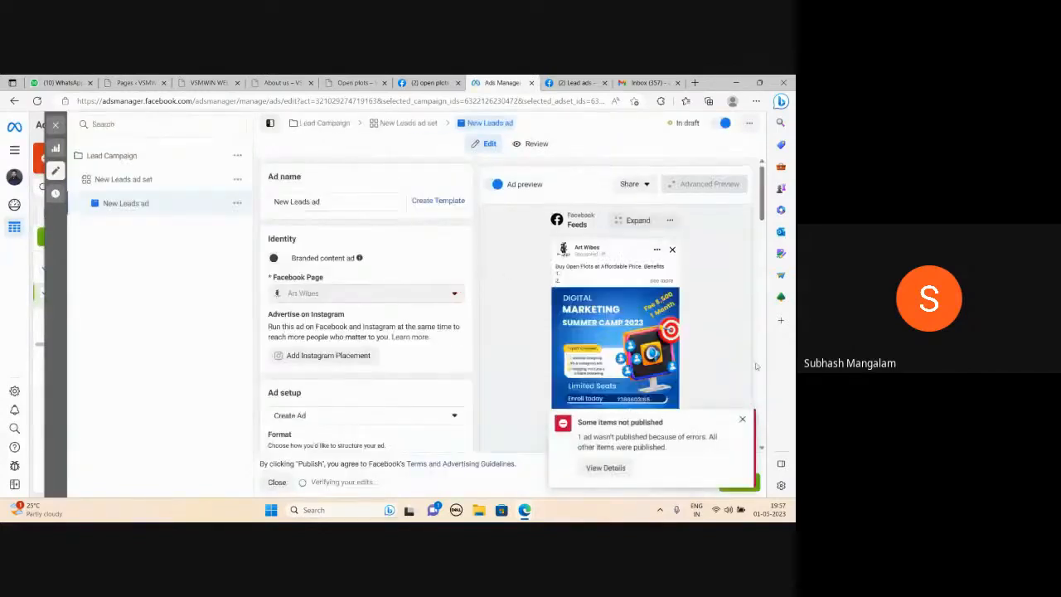
pyautogui.click(605, 468)
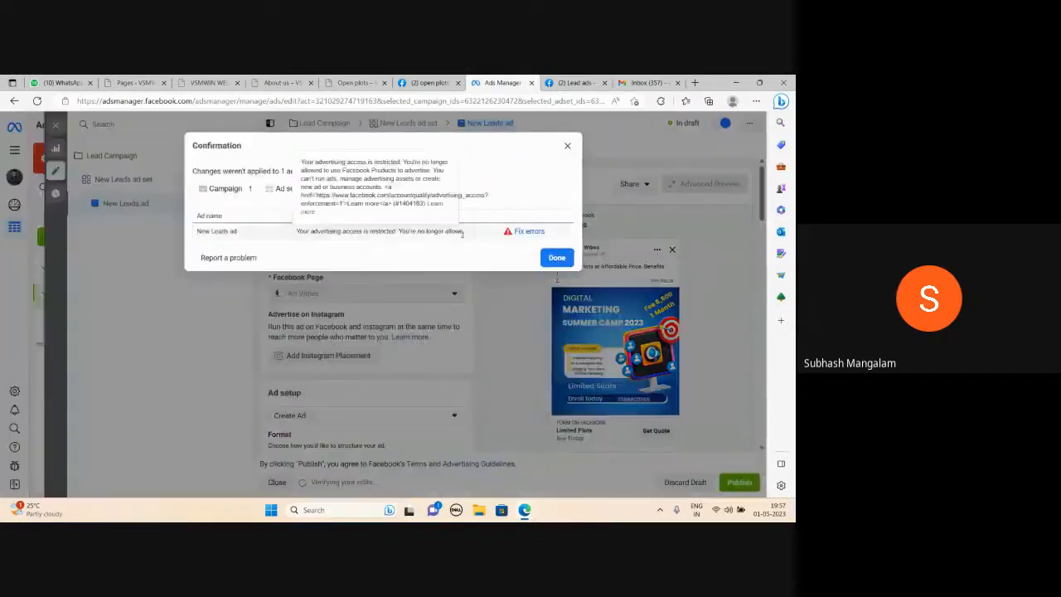
pyautogui.click(568, 146)
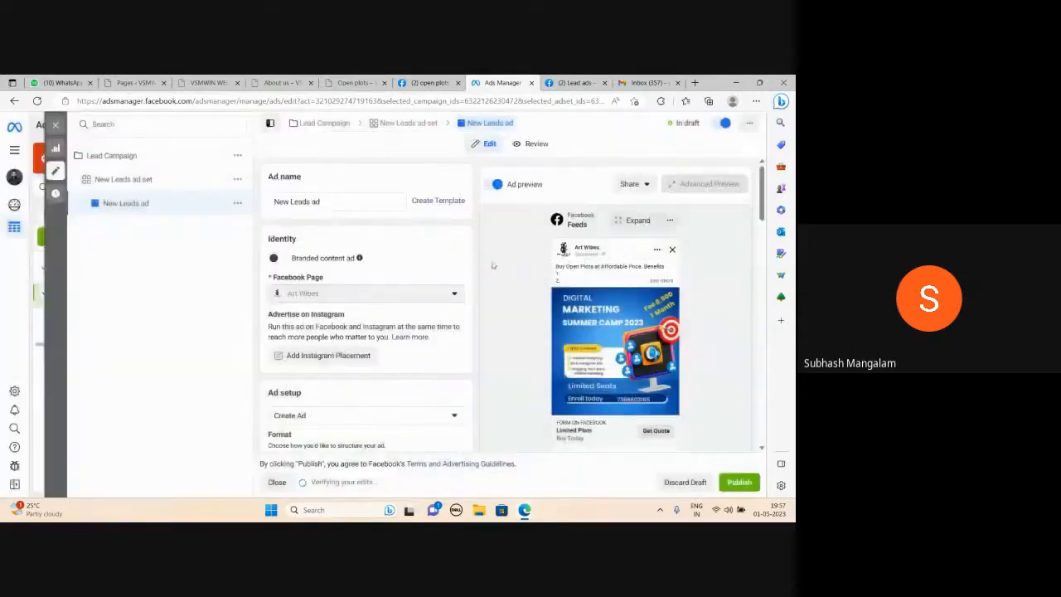
# Create a share preview link for the ad, active for 30 days, and copy the link
pyautogui.scroll(-5, 497, 273)
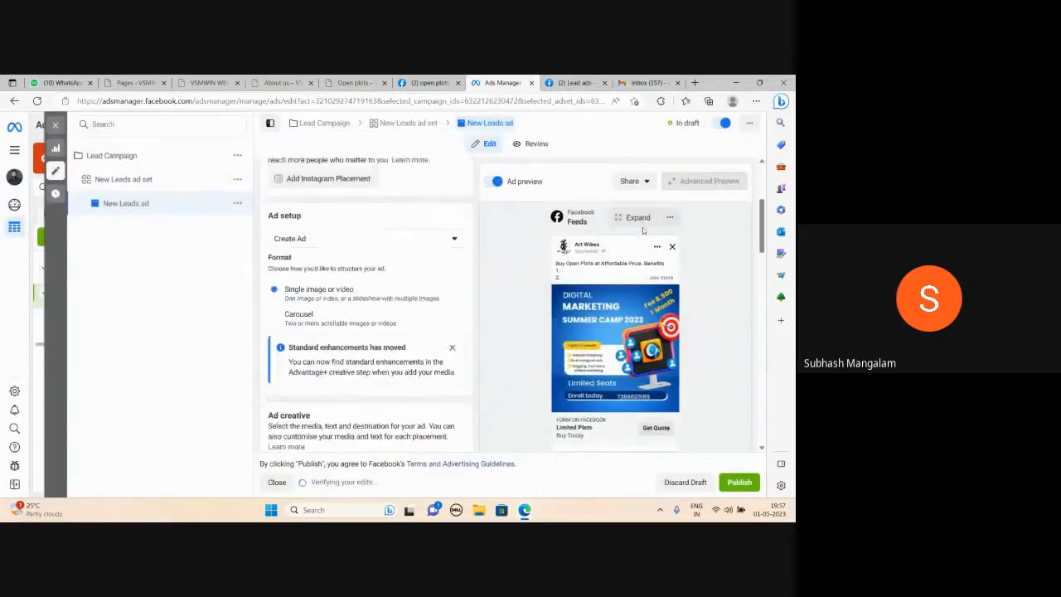
pyautogui.click(637, 182)
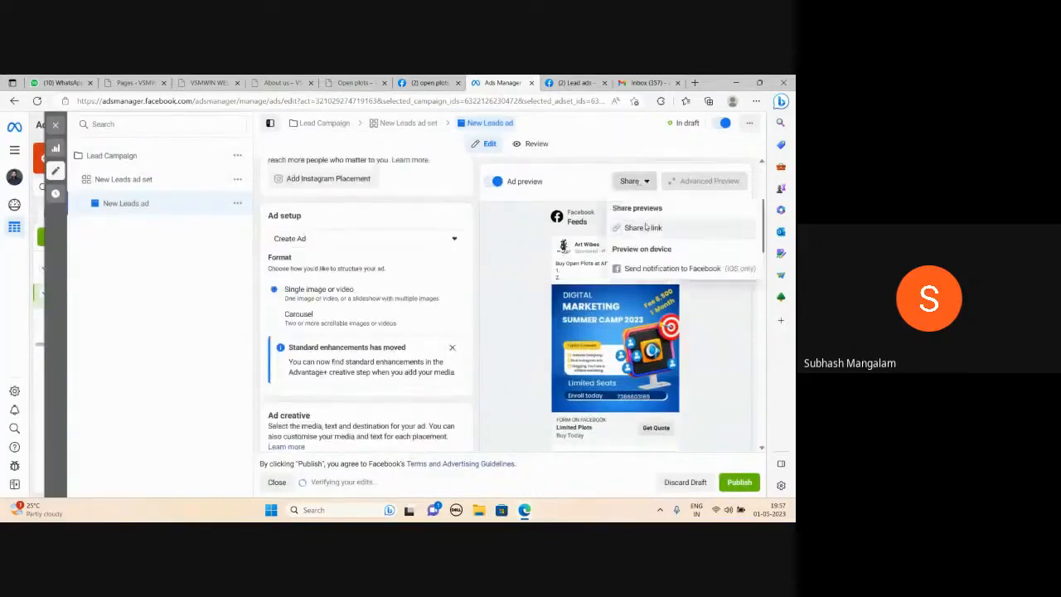
pyautogui.click(643, 227)
pyautogui.click(246, 278)
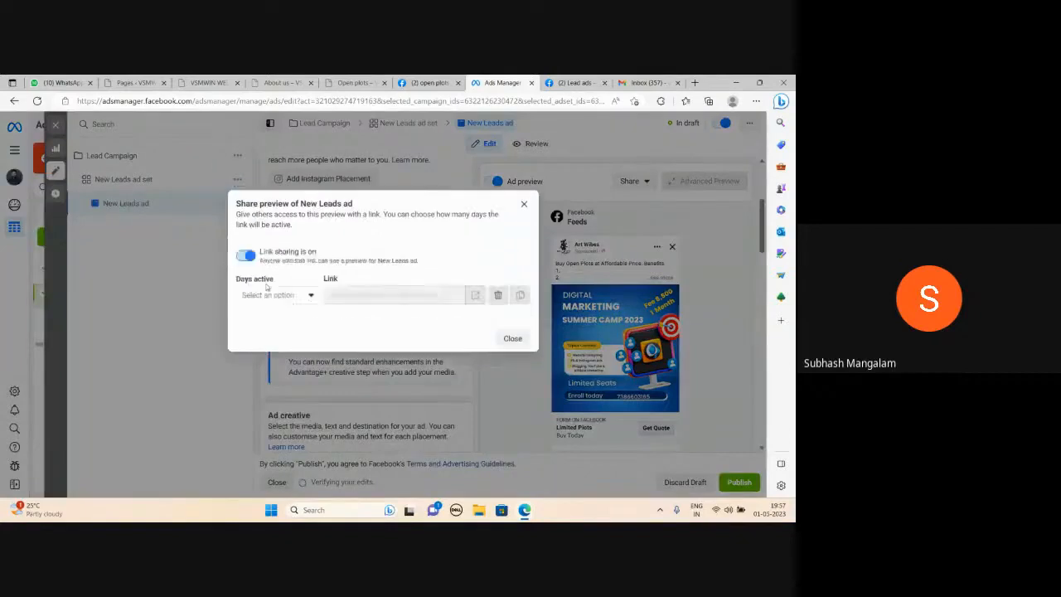
pyautogui.click(295, 298)
pyautogui.click(280, 321)
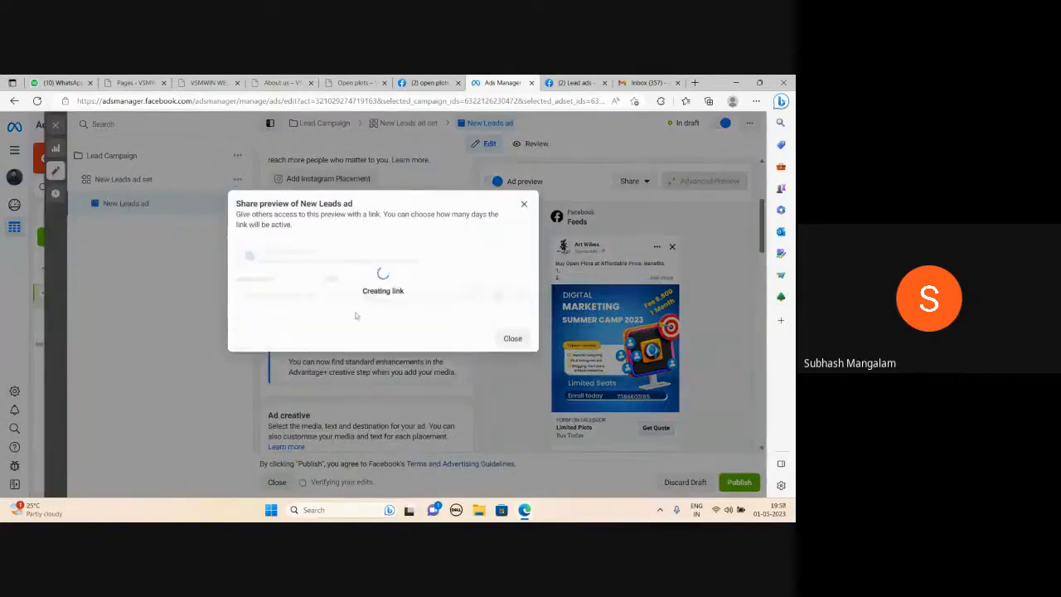
pyautogui.moveTo(420, 287); pyautogui.dragTo(309, 284)
pyautogui.hotkey('ctrl', 'c')
# Open the copied preview link in another browser tab, then close the share preview dialog
pyautogui.click(577, 84)
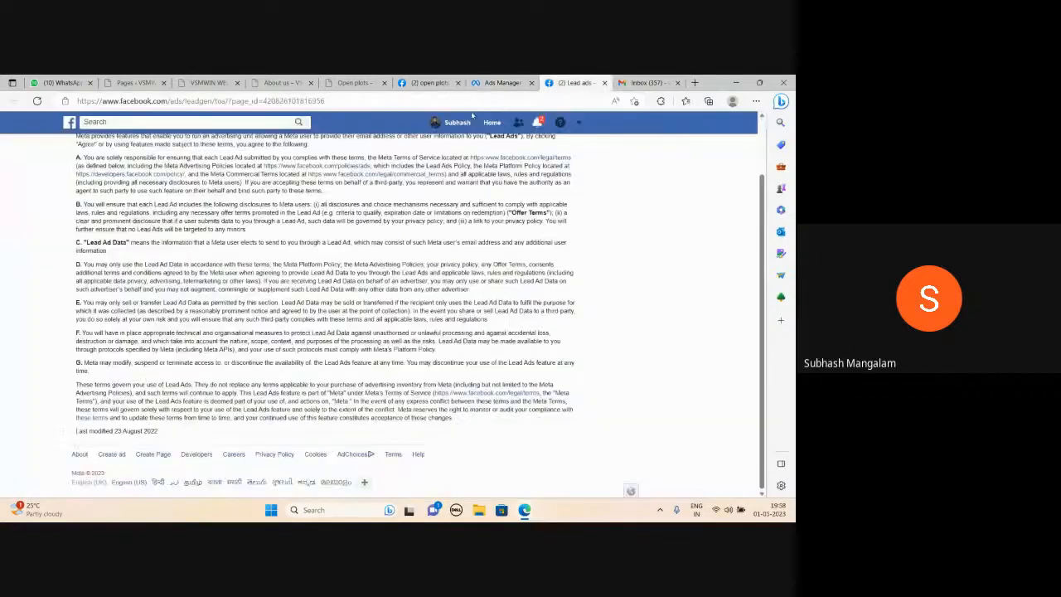
pyautogui.click(472, 100)
pyautogui.hotkey('ctrl', 'v')
pyautogui.press('Return')
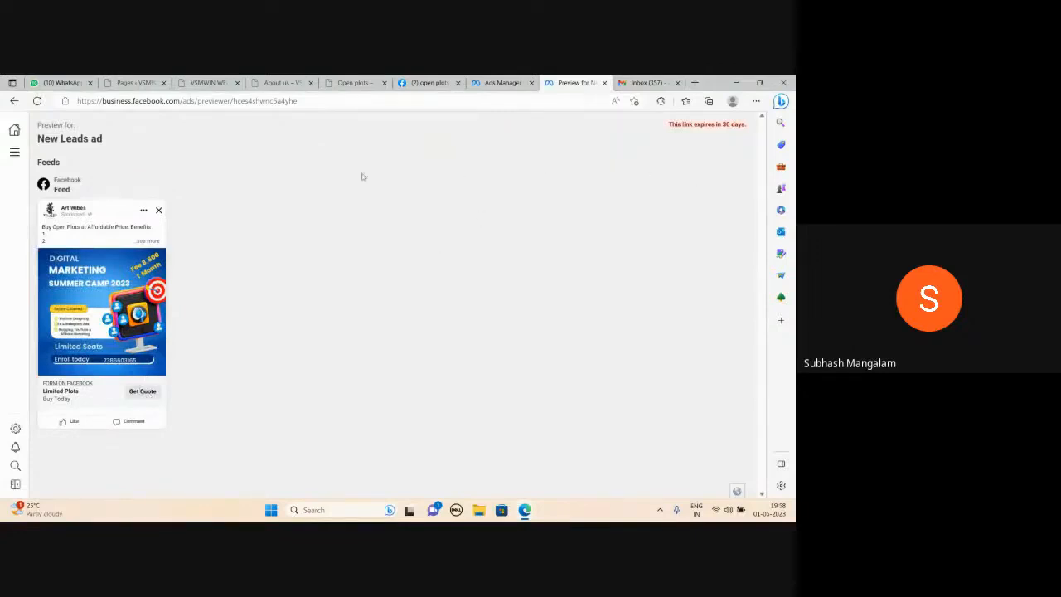
pyautogui.click(488, 82)
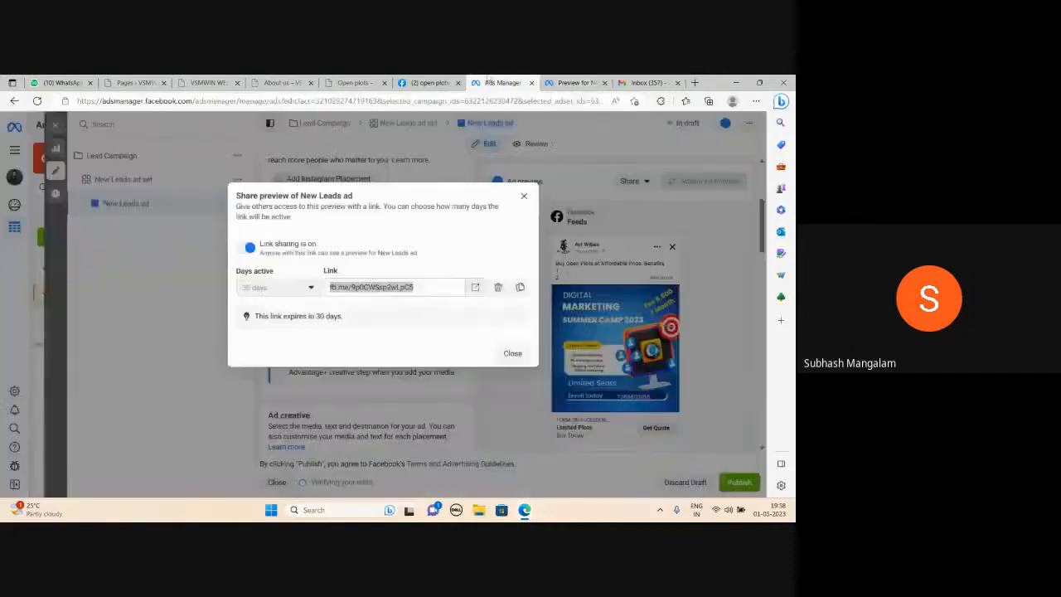
pyautogui.click(524, 195)
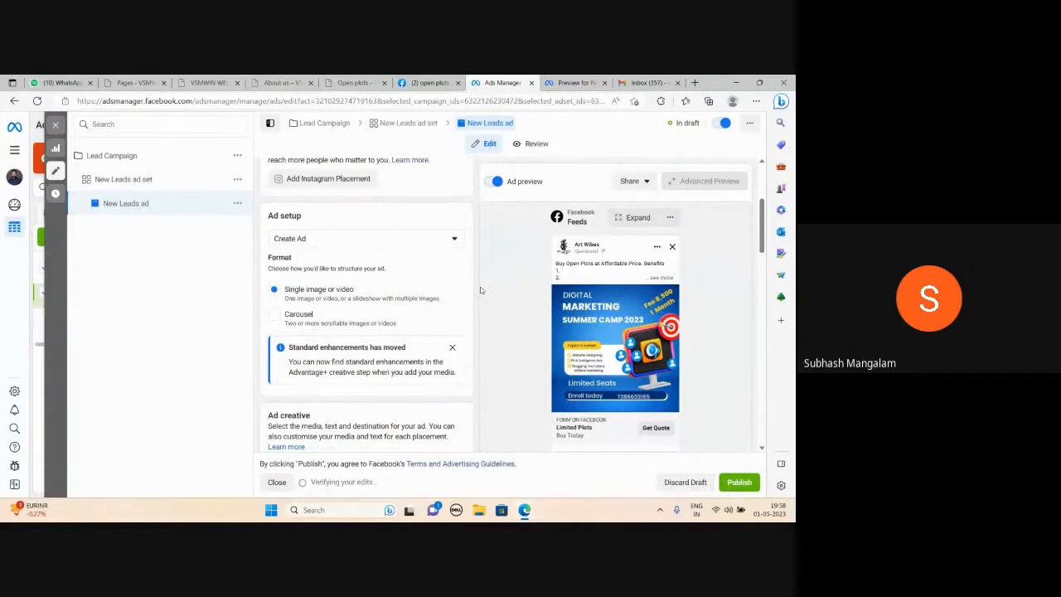
pyautogui.moveTo(526, 509)
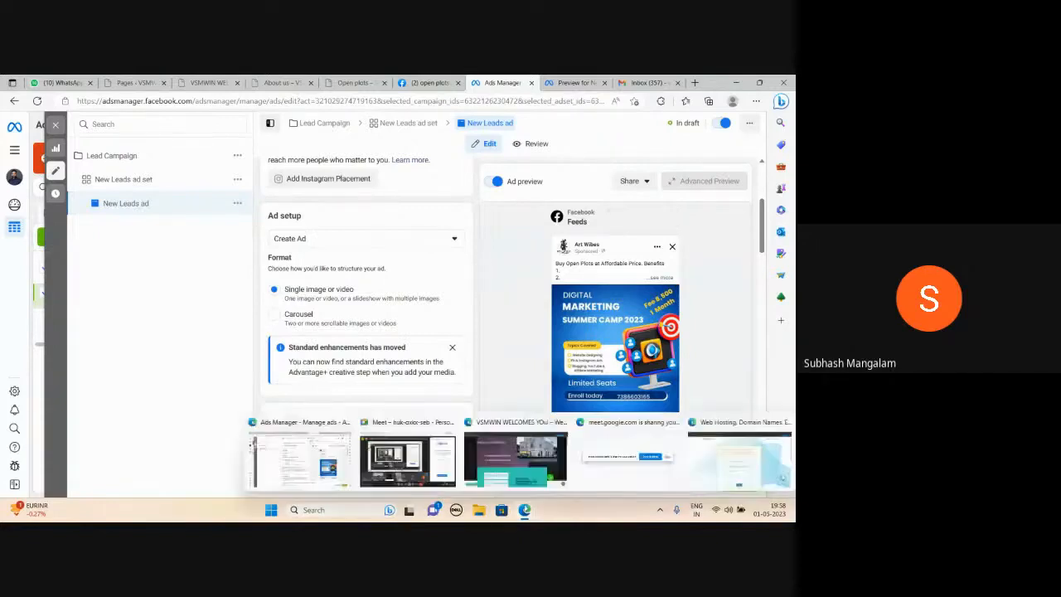
pyautogui.click(448, 487)
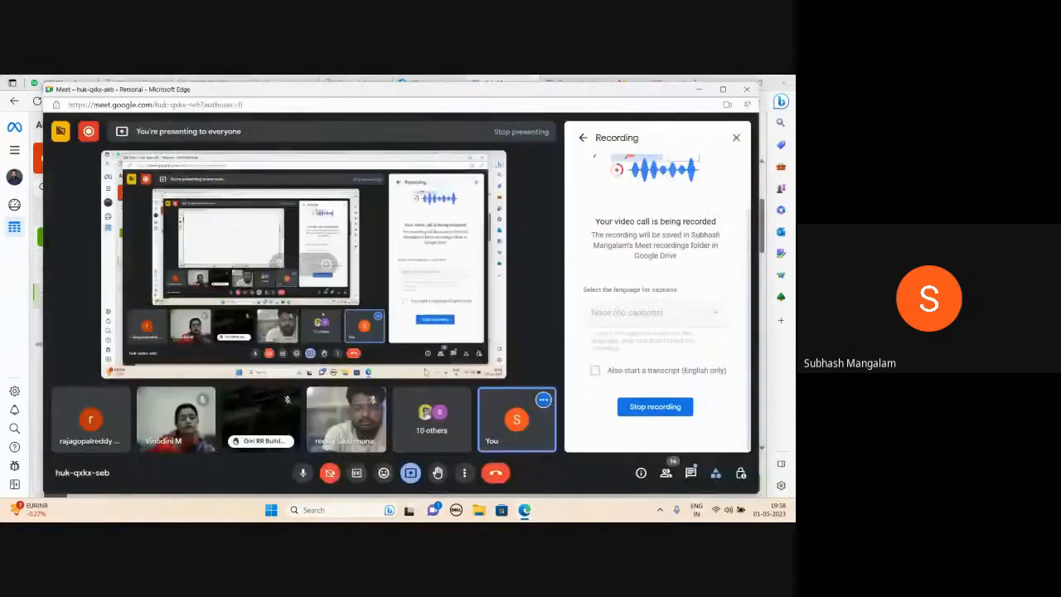